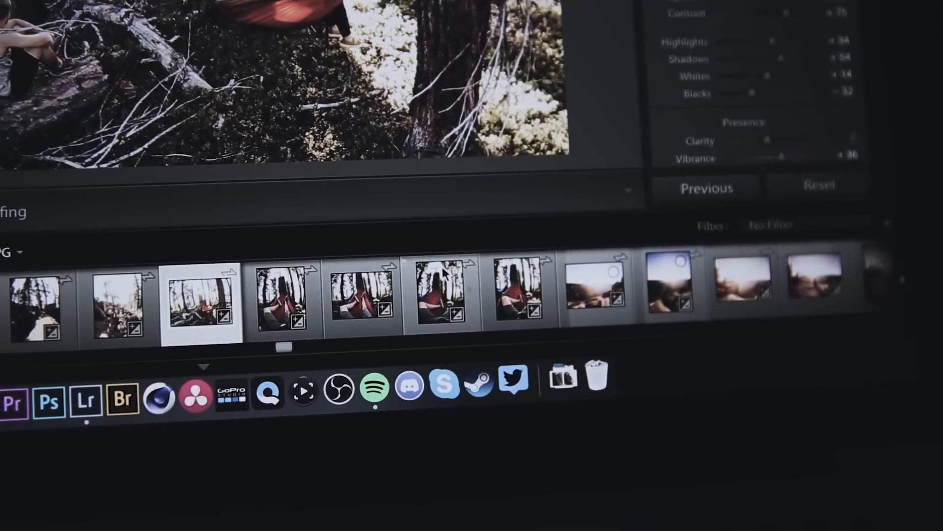
{"action": "scroll", "coordinate": [439, 265], "scroll_direction": "right", "scroll_amount": 10}
{"action": "scroll", "coordinate": [440, 266], "scroll_direction": "right", "scroll_amount": 10}
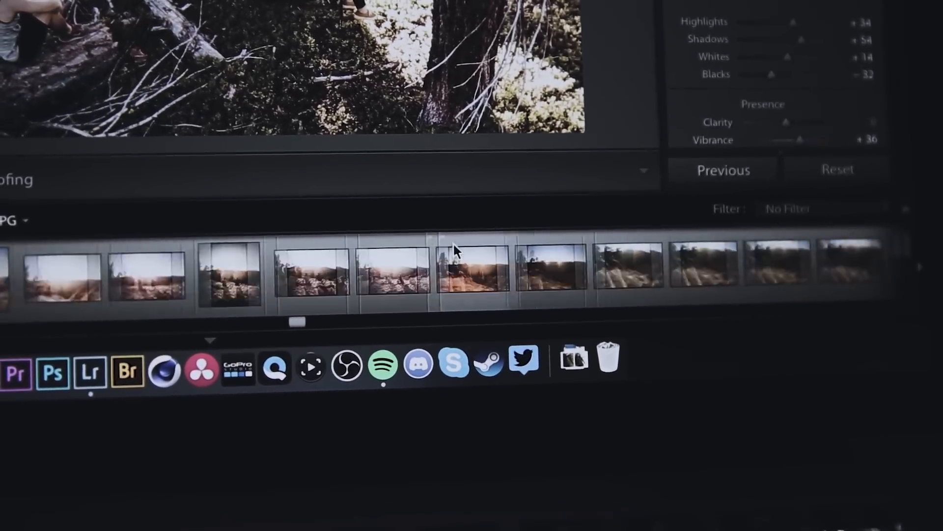
{"action": "scroll", "coordinate": [427, 266], "scroll_direction": "right", "scroll_amount": 5}
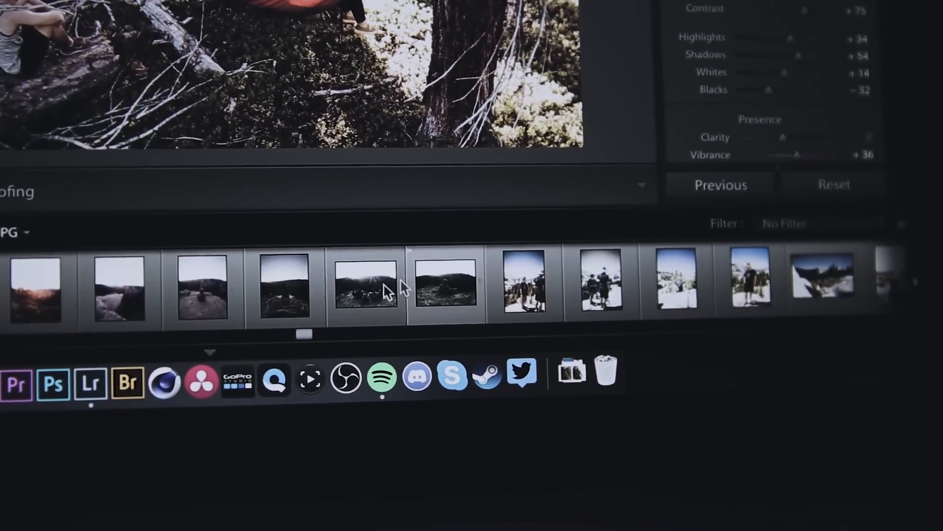
{"action": "left_click", "coordinate": [373, 285]}
{"action": "scroll", "coordinate": [602, 285], "scroll_direction": "right", "scroll_amount": 10}
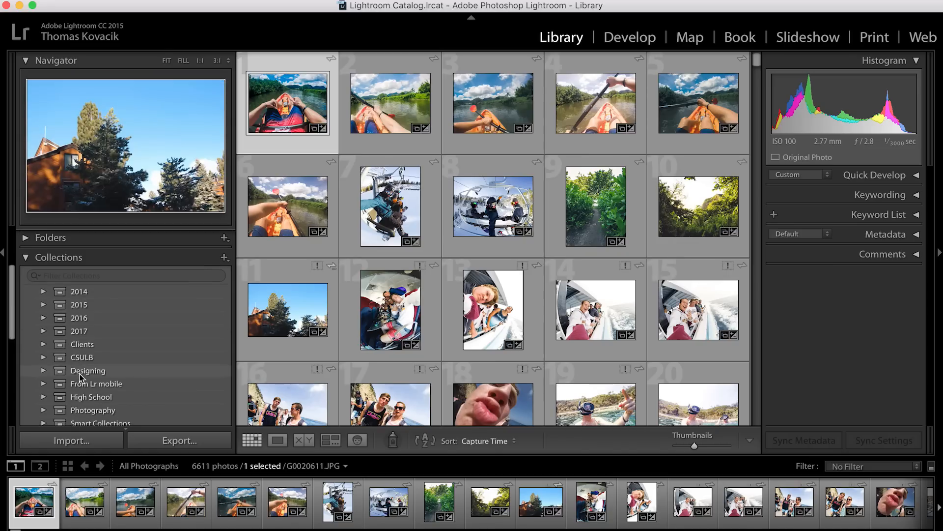
Create a collection named 2 inside the Tutorials collection set and remove the automatically included photo from it
{"action": "scroll", "coordinate": [80, 376], "scroll_direction": "down", "scroll_amount": 4}
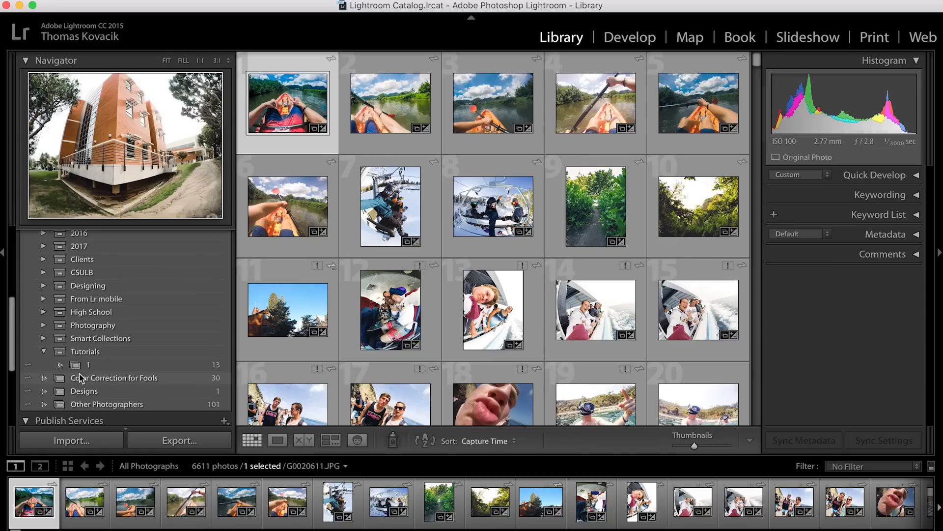
{"action": "left_click", "coordinate": [93, 353]}
{"action": "scroll", "coordinate": [92, 354], "scroll_direction": "up", "scroll_amount": 5}
{"action": "left_click", "coordinate": [225, 294]}
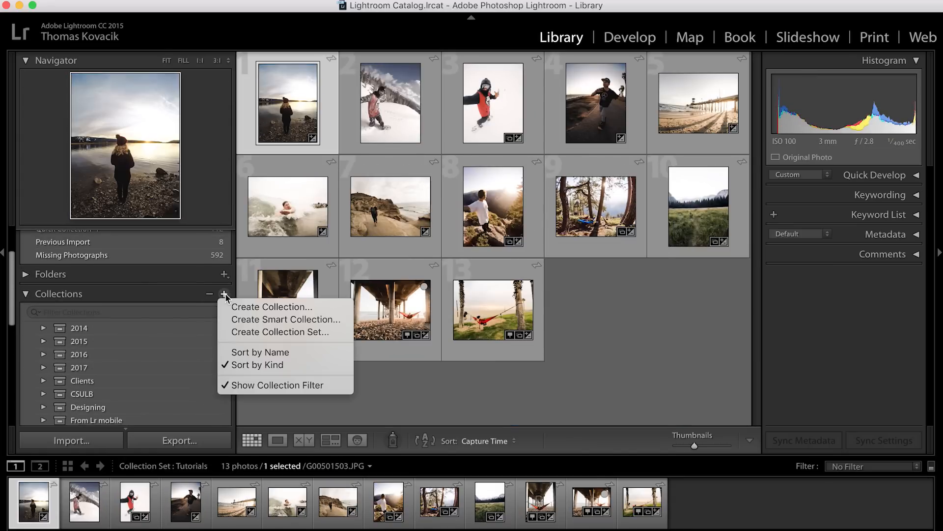
{"action": "left_click", "coordinate": [251, 307]}
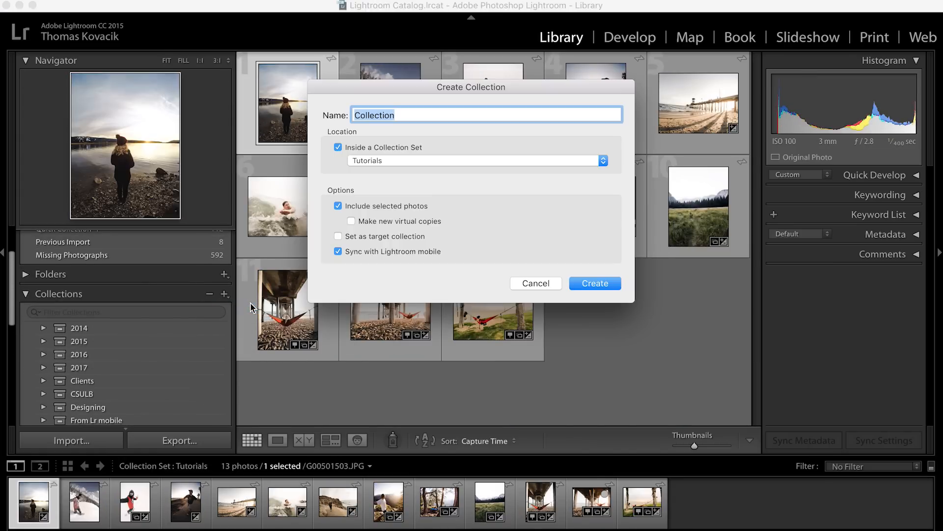
{"action": "type", "text": "2"}
{"action": "key", "text": "Return"}
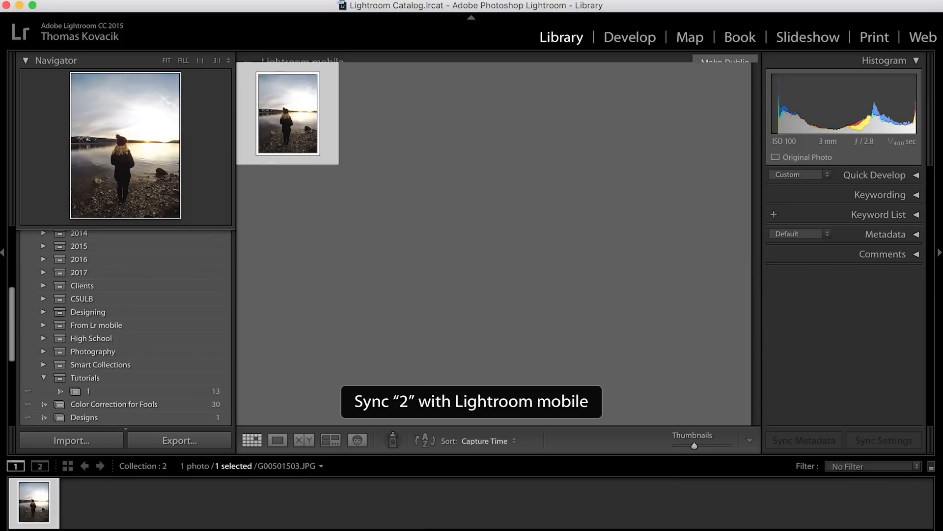
{"action": "key", "text": "Delete"}
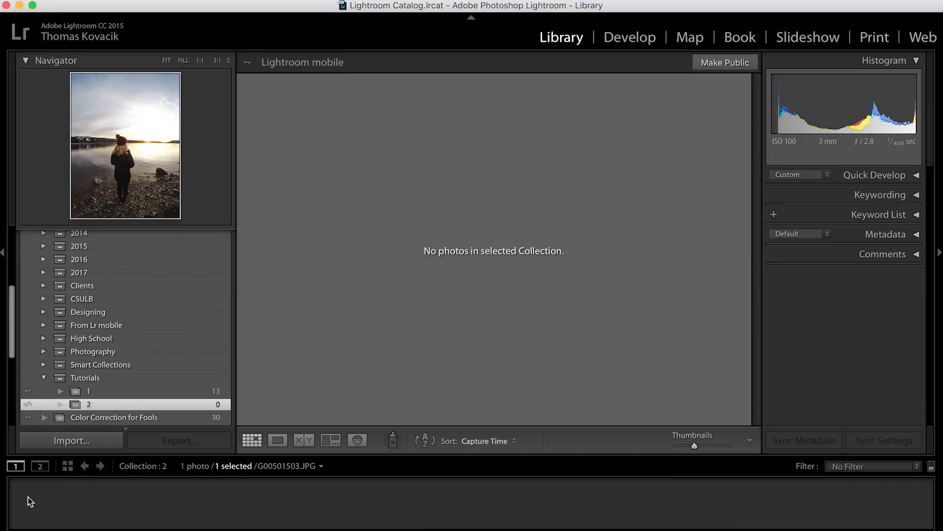
Import all photos from the Tutorial folder on the Desktop, adding them to the catalog without moving them
{"action": "left_click", "coordinate": [44, 273]}
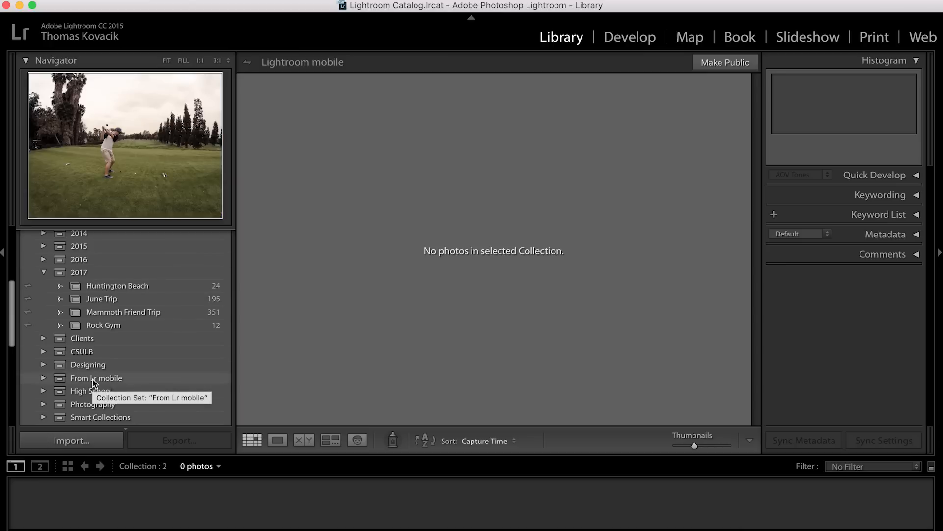
{"action": "left_click", "coordinate": [79, 439]}
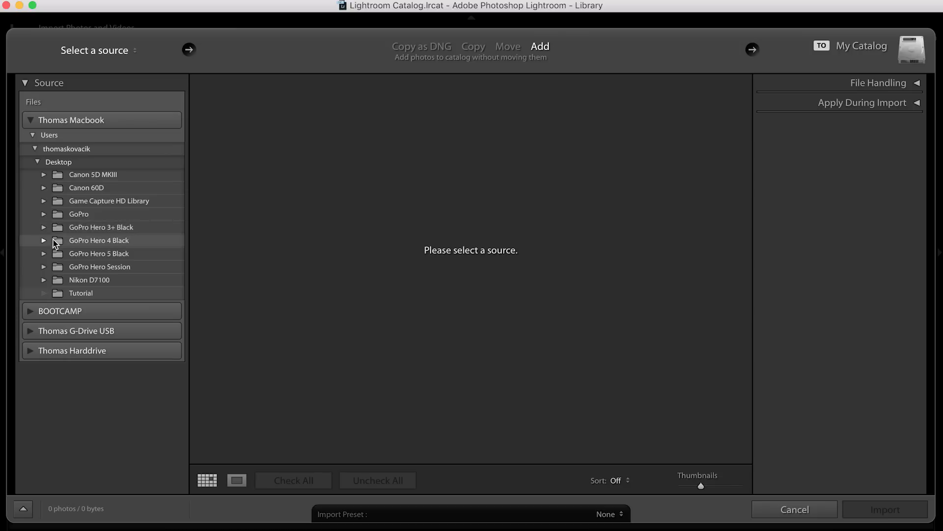
{"action": "left_click", "coordinate": [65, 292]}
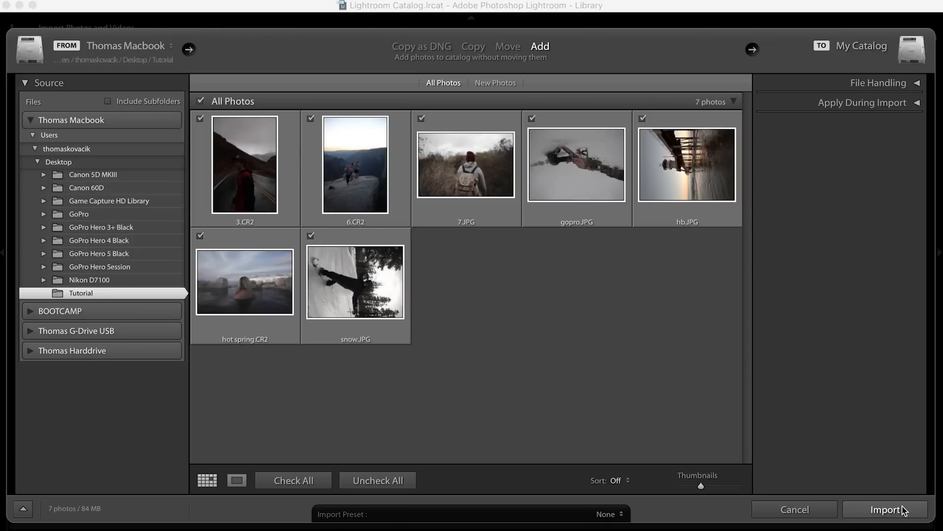
{"action": "left_click", "coordinate": [884, 510]}
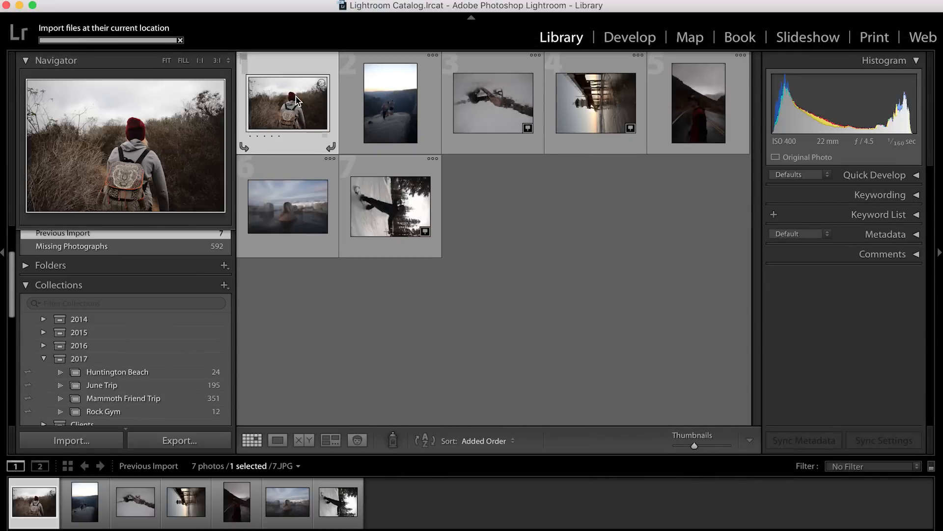
Add all the newly imported photos to collection 2 in the Tutorials set and open that collection
{"action": "key", "text": "super+a"}
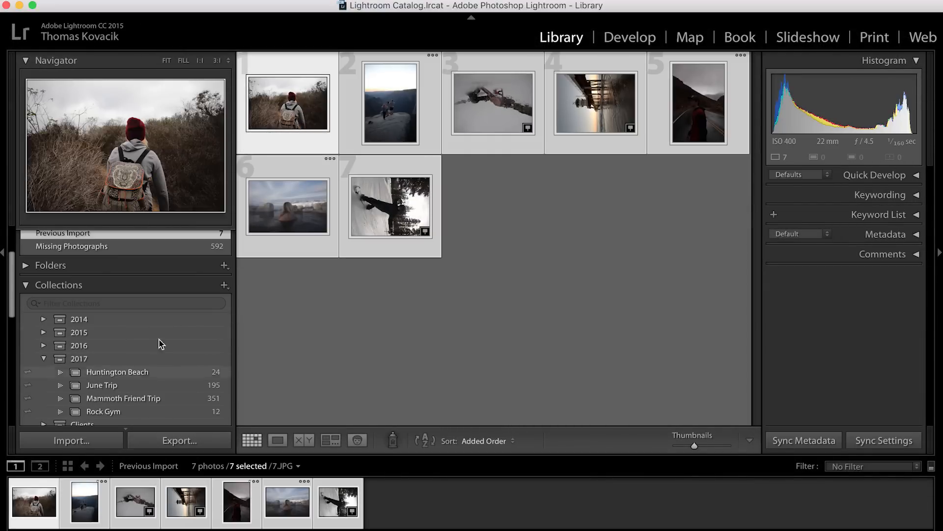
{"action": "scroll", "coordinate": [149, 339], "scroll_direction": "down", "scroll_amount": 10}
{"action": "left_click_drag", "start_coordinate": [300, 122], "coordinate": [109, 325]}
{"action": "left_click", "coordinate": [109, 325]}
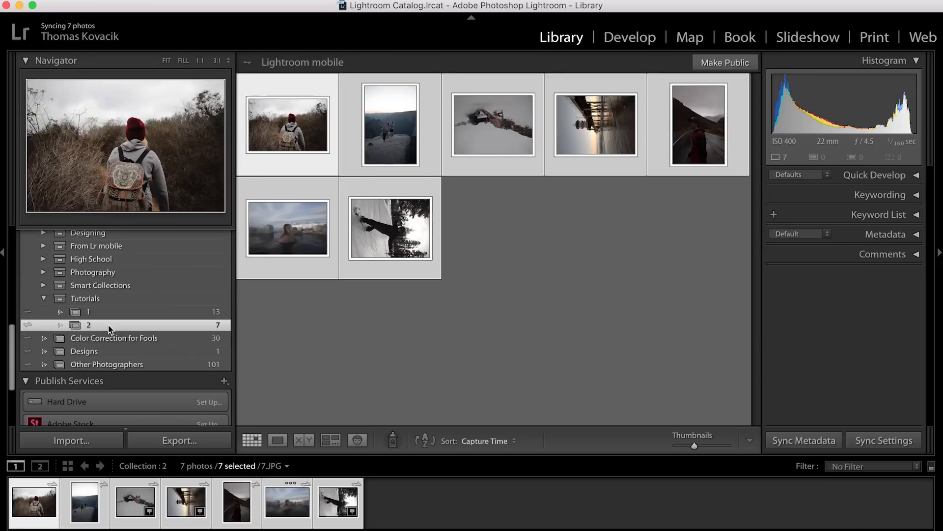
{"action": "left_click", "coordinate": [636, 288]}
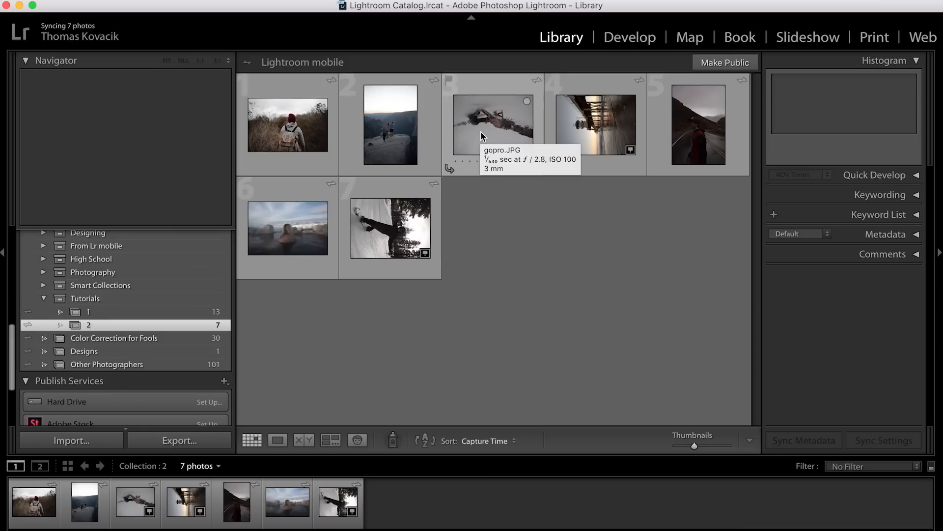
Rotate gopro.JPG by 180°, the pier photo clockwise and the snow photo counterclockwise so that they stand upright
{"action": "left_click", "coordinate": [446, 170]}
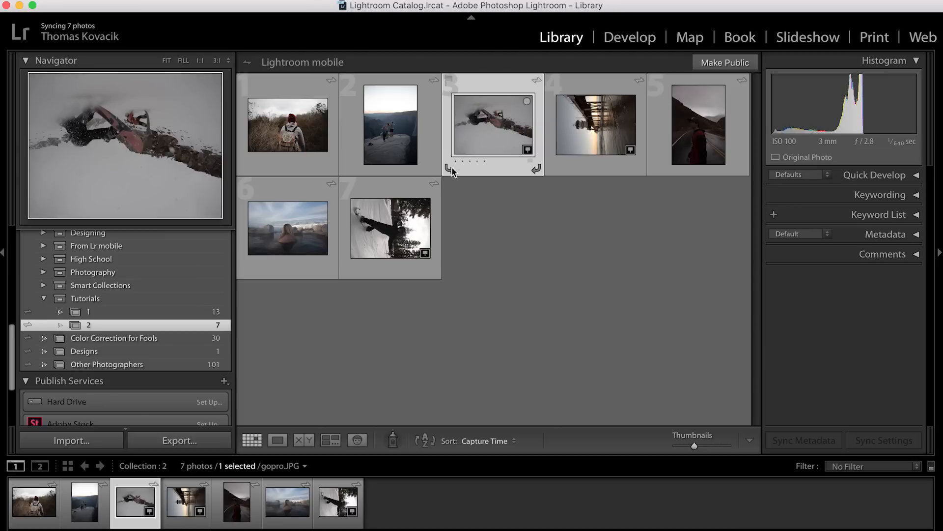
{"action": "left_click", "coordinate": [449, 170]}
{"action": "left_click", "coordinate": [449, 170]}
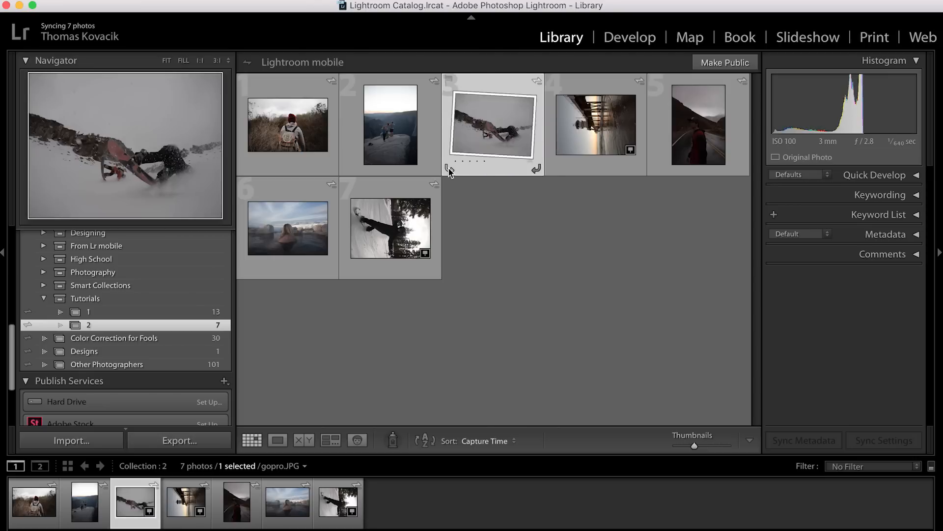
{"action": "left_click", "coordinate": [638, 169]}
{"action": "left_click", "coordinate": [347, 272]}
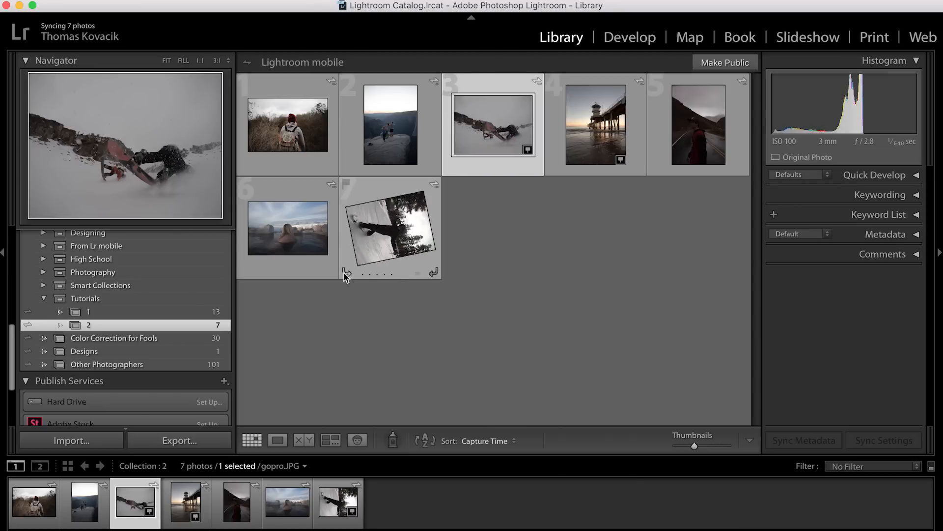
Develop 6.CR2 with Exposure +1.50, Contrast +21, Highlights −100, Shadows −4, Whites +7, Blacks +43 and Temp 8,878
{"action": "left_click", "coordinate": [290, 165]}
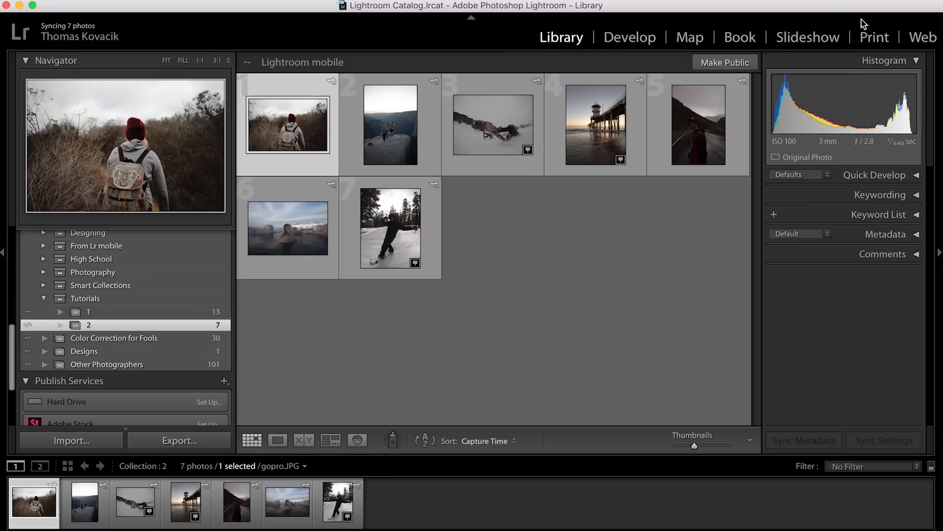
{"action": "left_click", "coordinate": [623, 39]}
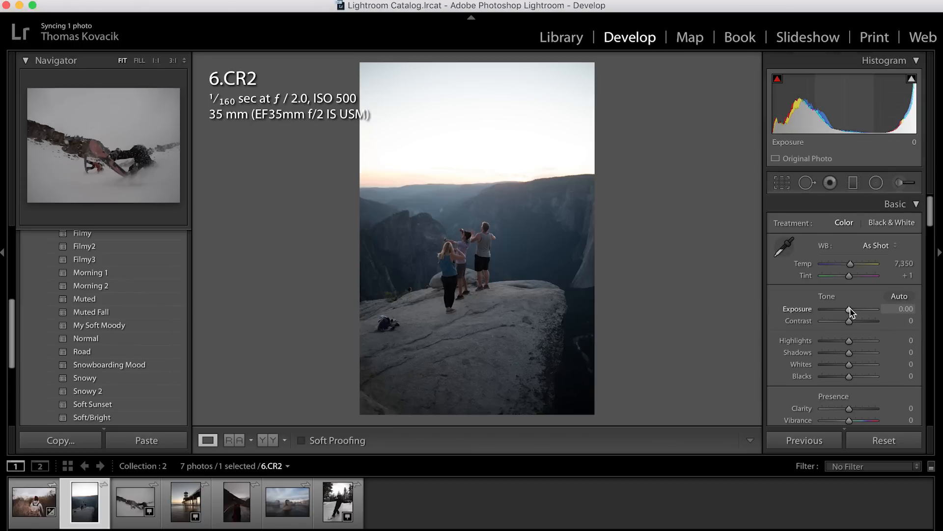
{"action": "left_click_drag", "start_coordinate": [850, 310], "coordinate": [846, 353]}
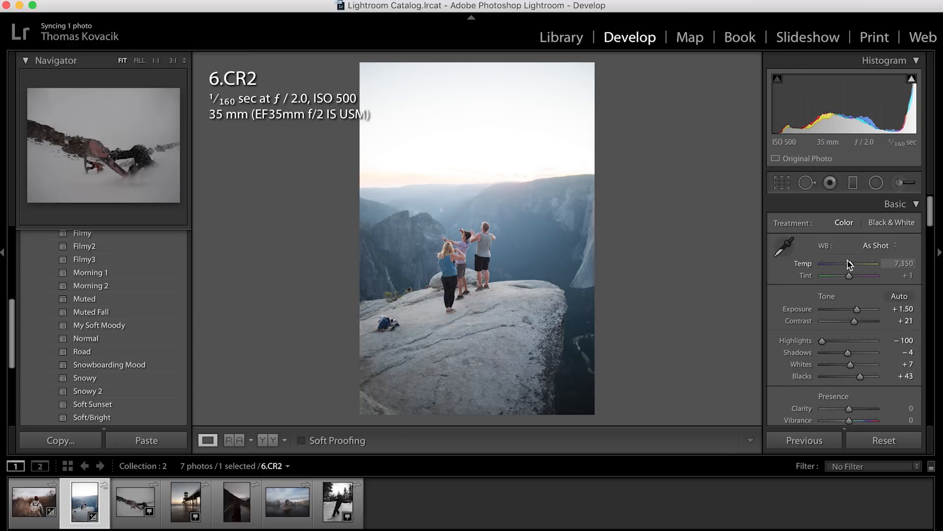
{"action": "left_click_drag", "start_coordinate": [850, 267], "coordinate": [855, 267]}
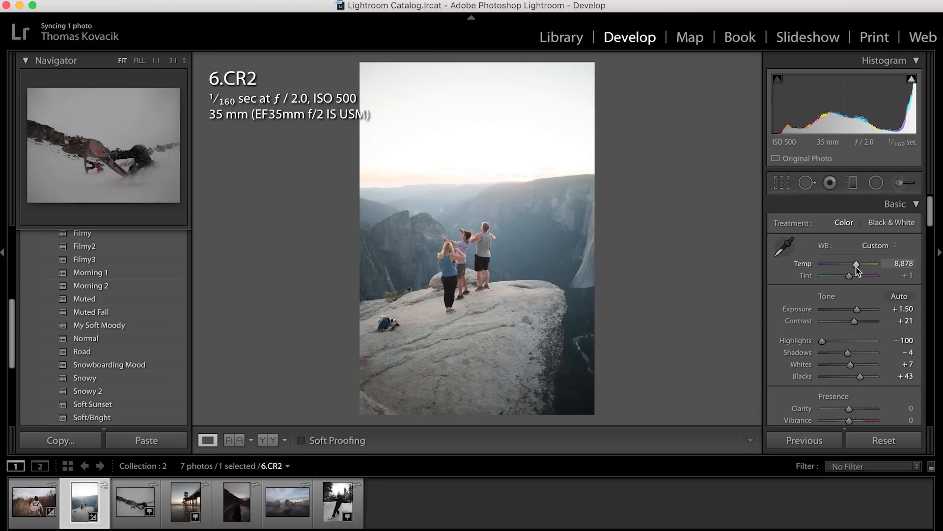
Shape the RGB tone curve into a gentle S, with the white end point slightly lowered and the black end point slightly raised
{"action": "scroll", "coordinate": [856, 276], "scroll_direction": "down", "scroll_amount": 5}
{"action": "left_click_drag", "start_coordinate": [852, 300], "coordinate": [848, 276]}
{"action": "scroll", "coordinate": [841, 290], "scroll_direction": "down", "scroll_amount": 5}
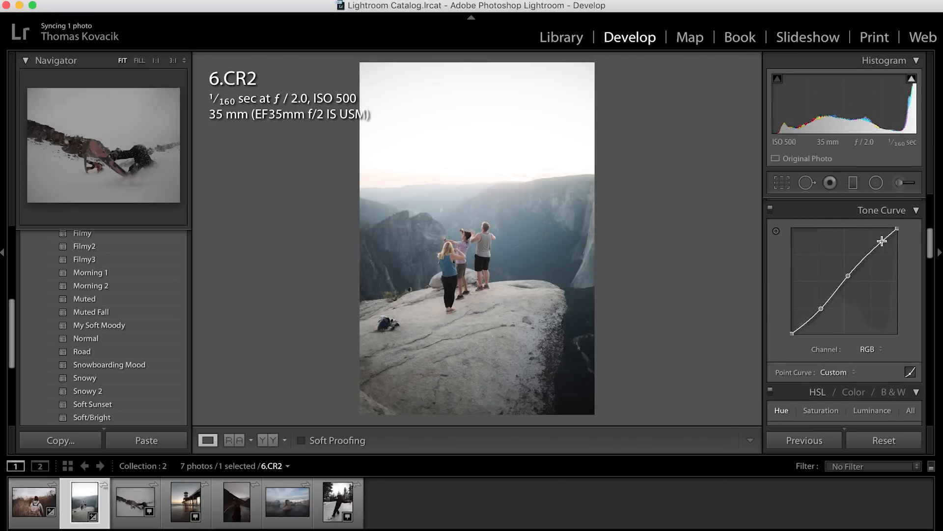
{"action": "left_click_drag", "start_coordinate": [883, 241], "coordinate": [898, 233]}
{"action": "left_click_drag", "start_coordinate": [792, 333], "coordinate": [792, 330]}
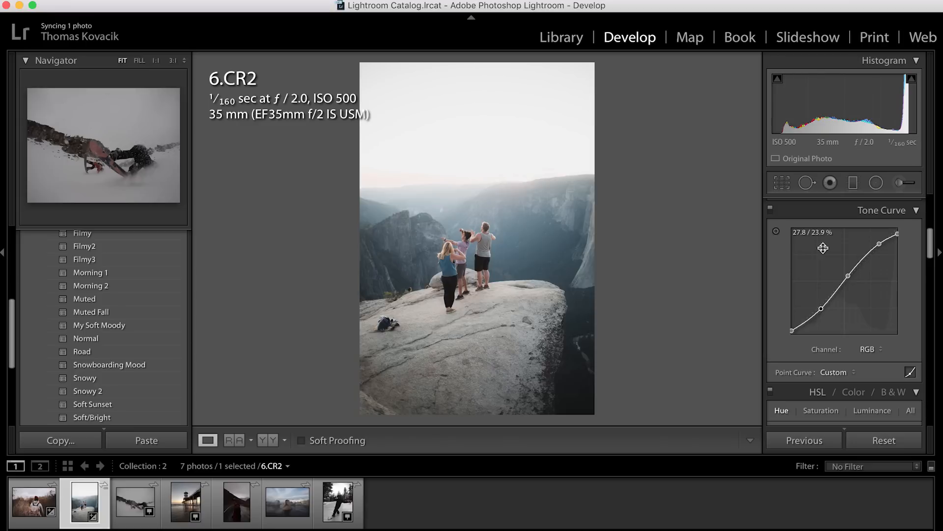
Set the HSL hue of red to −24, orange to −16 and blue to +4, and switch to the saturation adjustments
{"action": "scroll", "coordinate": [824, 253], "scroll_direction": "down", "scroll_amount": 4}
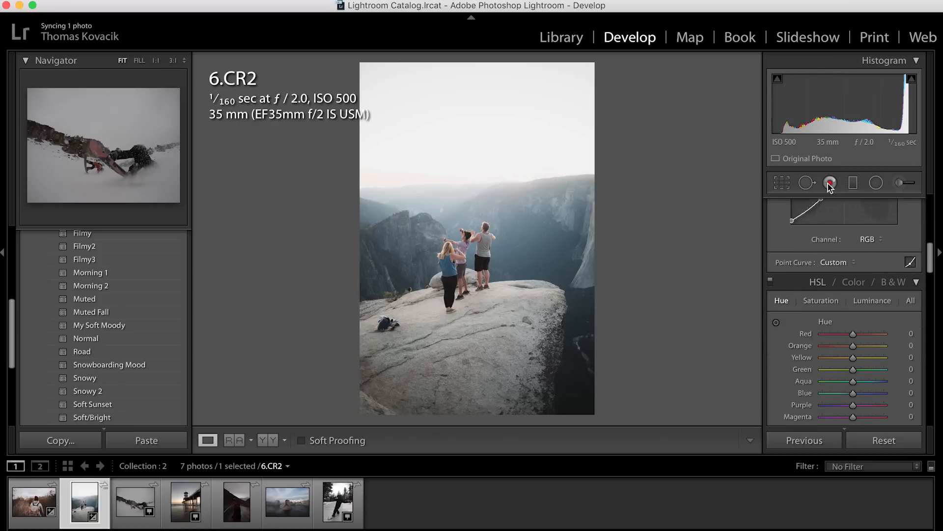
{"action": "scroll", "coordinate": [847, 272], "scroll_direction": "down", "scroll_amount": 3}
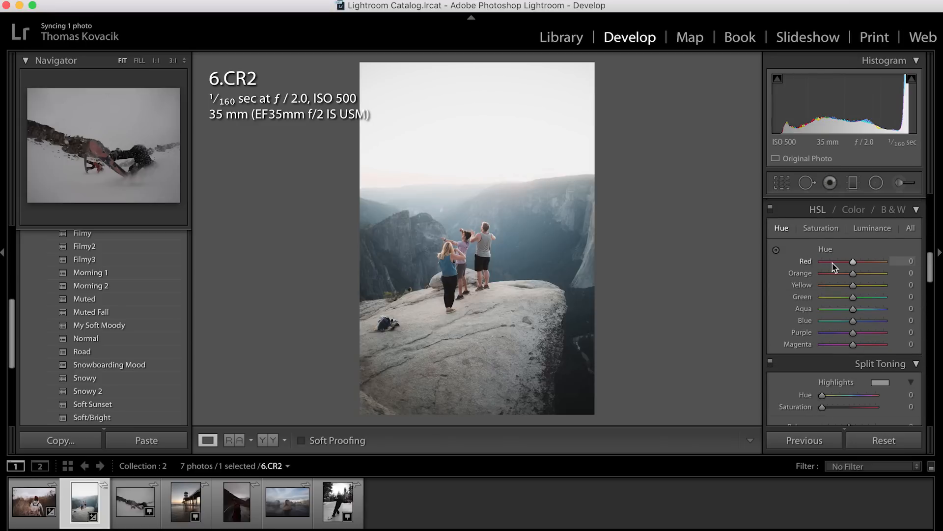
{"action": "mouse_move", "coordinate": [836, 266]}
{"action": "left_mouse_down"}
{"action": "mouse_move", "coordinate": [863, 267]}
{"action": "mouse_move", "coordinate": [839, 277]}
{"action": "mouse_move", "coordinate": [853, 273]}
{"action": "left_mouse_up"}
{"action": "mouse_move", "coordinate": [853, 320]}
{"action": "left_mouse_down"}
{"action": "mouse_move", "coordinate": [836, 321]}
{"action": "mouse_move", "coordinate": [866, 322]}
{"action": "left_mouse_up"}
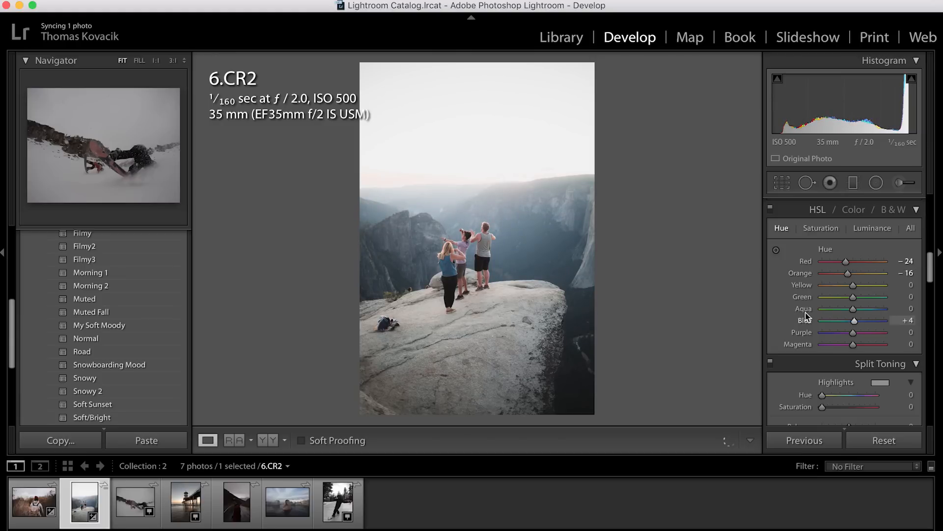
{"action": "left_click", "coordinate": [823, 229]}
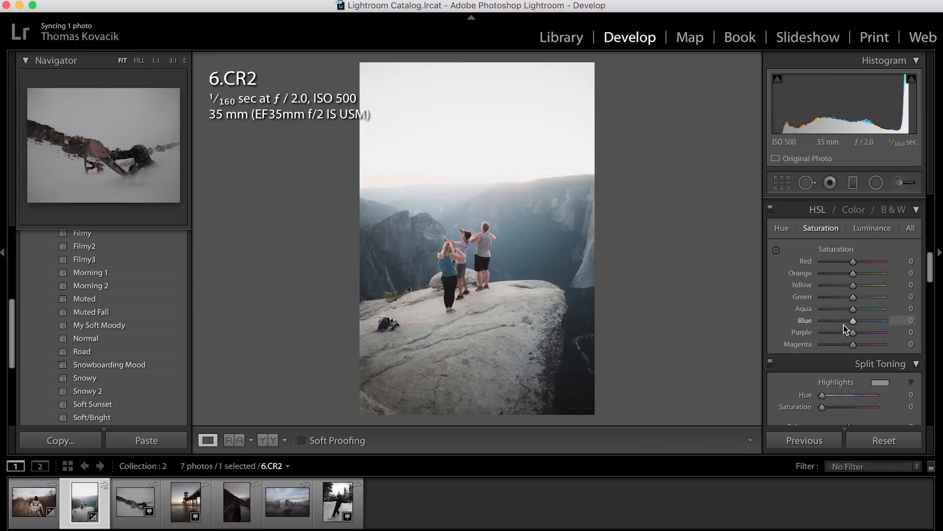
Try blue saturation values of −46, +100 and +25 on the photo
{"action": "left_click_drag", "start_coordinate": [853, 321], "coordinate": [838, 321]}
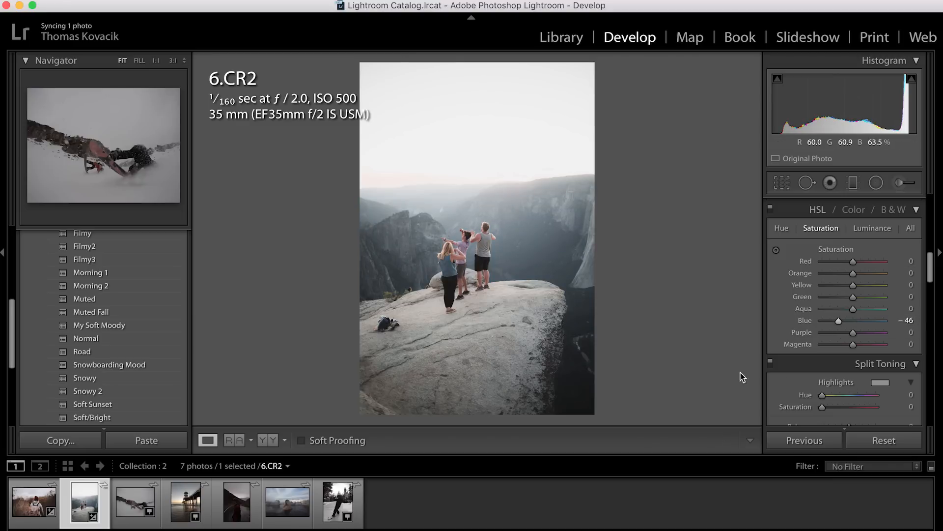
{"action": "left_click", "coordinate": [858, 320]}
{"action": "left_click_drag", "start_coordinate": [857, 321], "coordinate": [924, 334]}
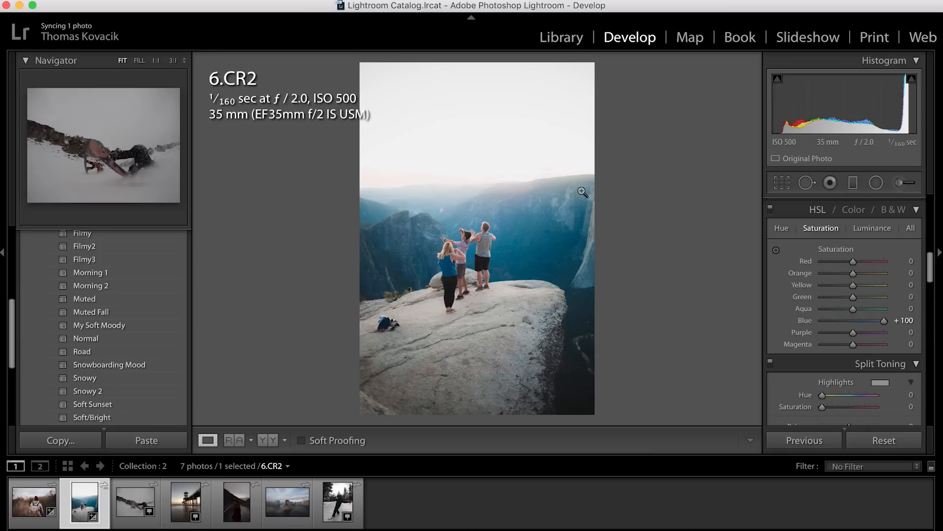
{"action": "left_click", "coordinate": [856, 322]}
{"action": "left_click_drag", "start_coordinate": [856, 322], "coordinate": [860, 322]}
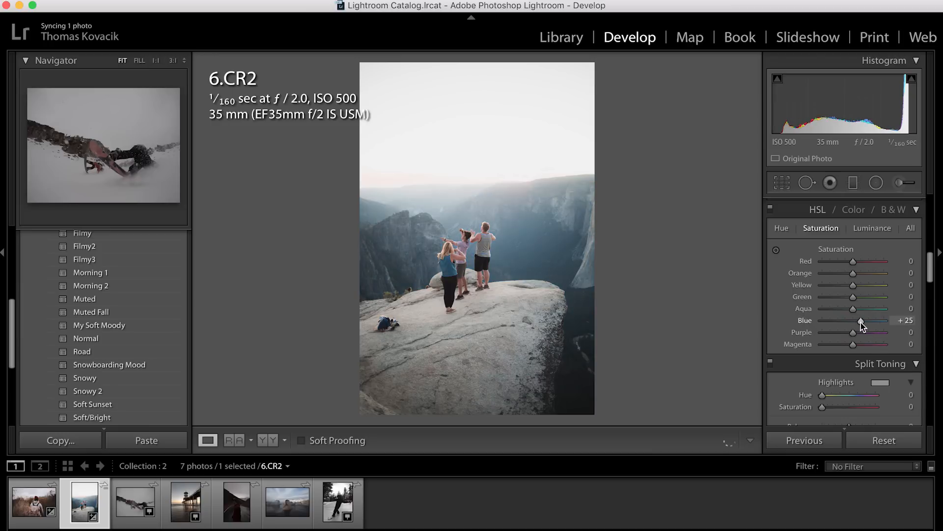
Set the saturation of blue to −28, orange to +17 and yellow to −9, and compare the result with the unedited photo
{"action": "left_click", "coordinate": [834, 320]}
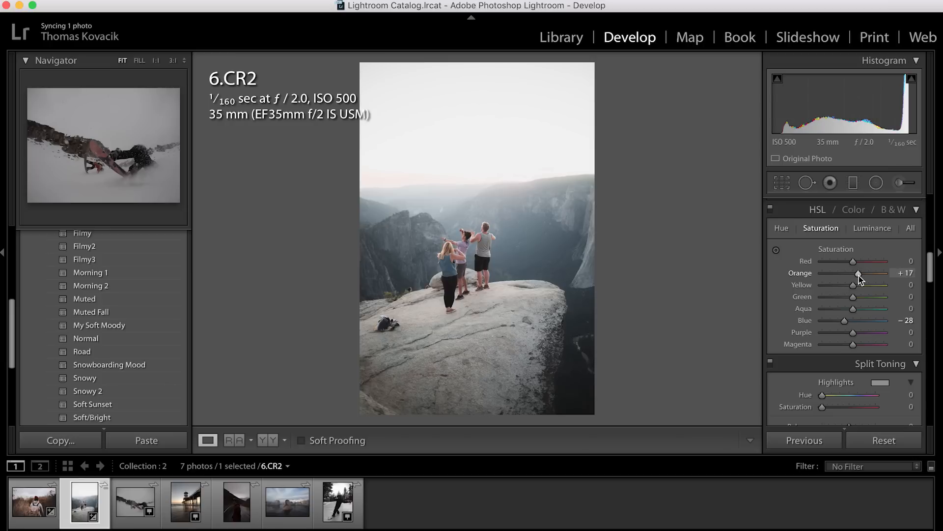
{"action": "left_click_drag", "start_coordinate": [853, 286], "coordinate": [850, 287]}
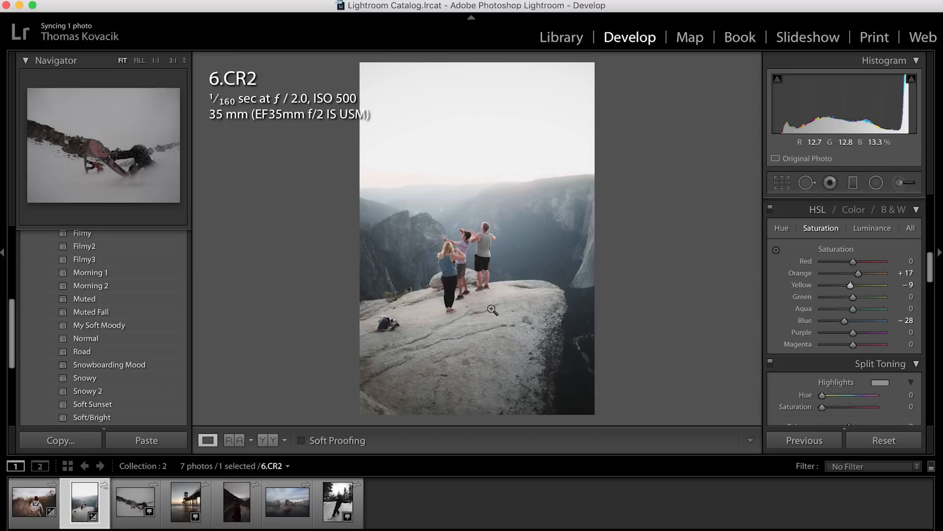
{"action": "key", "text": "backslash"}
{"action": "key", "text": "backslash"}
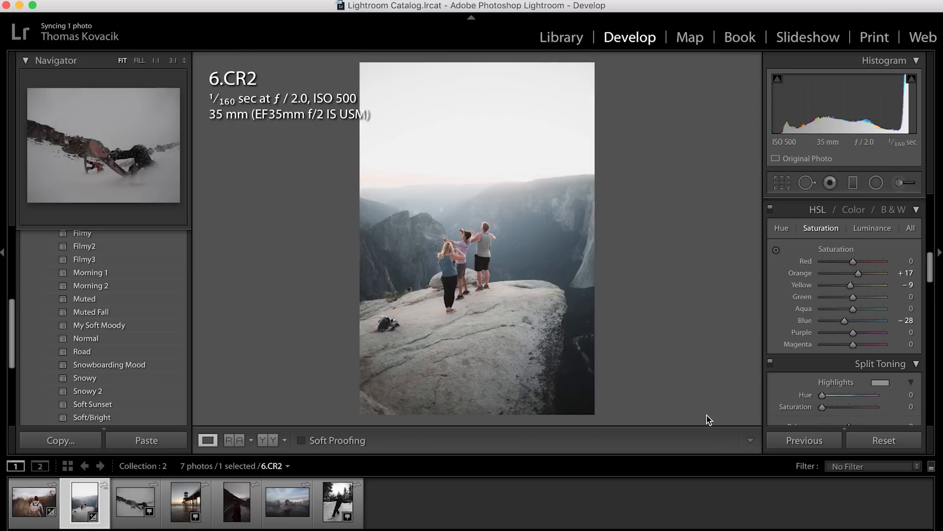
Set the split toning highlights to hue 238 and saturation 8
{"action": "scroll", "coordinate": [833, 422], "scroll_direction": "down", "scroll_amount": 3}
{"action": "scroll", "coordinate": [833, 422], "scroll_direction": "down", "scroll_amount": 2}
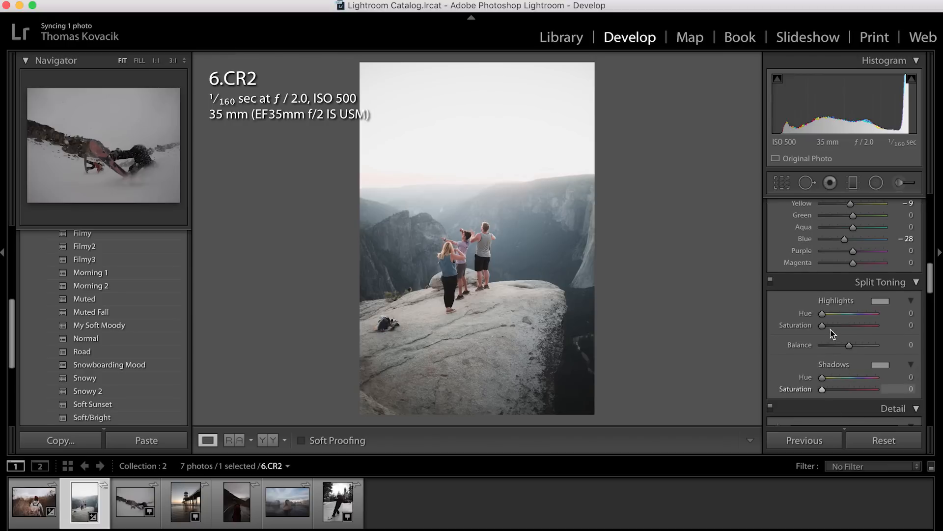
{"action": "mouse_move", "coordinate": [822, 313]}
{"action": "left_mouse_down"}
{"action": "mouse_move", "coordinate": [846, 331]}
{"action": "mouse_move", "coordinate": [857, 315]}
{"action": "mouse_move", "coordinate": [826, 327]}
{"action": "left_mouse_up"}
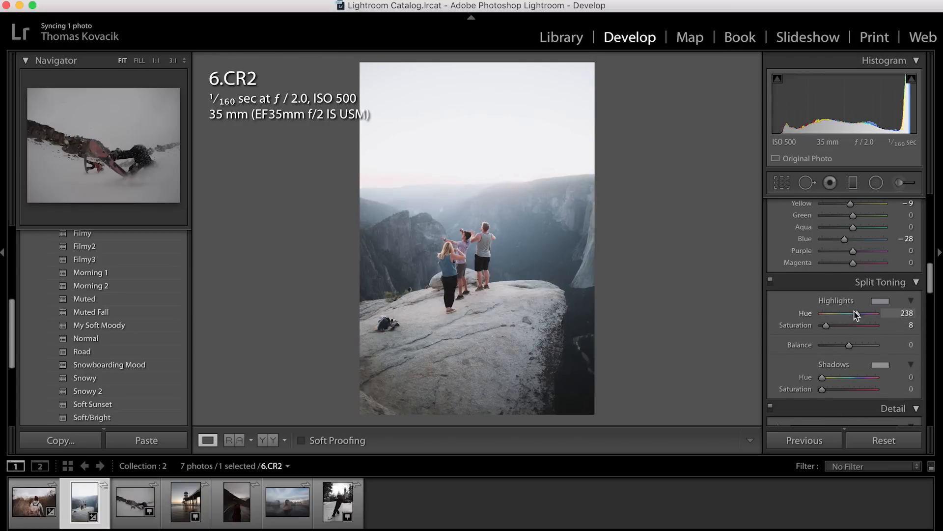
Set the split toning shadows to hue 60 and saturation 21 with balance +68, and compare the result with the unedited photo
{"action": "left_click", "coordinate": [830, 377]}
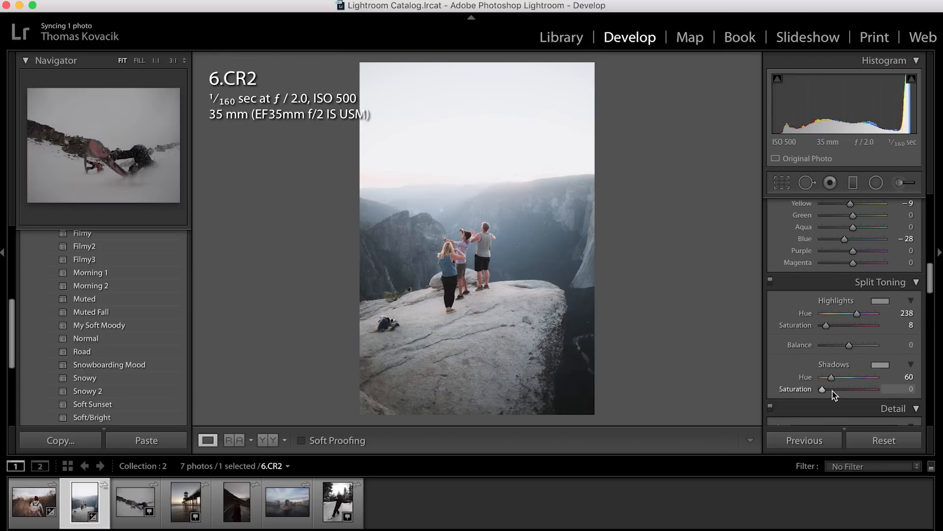
{"action": "left_click", "coordinate": [832, 389]}
{"action": "left_click", "coordinate": [835, 346]}
{"action": "left_click_drag", "start_coordinate": [836, 348], "coordinate": [866, 350]}
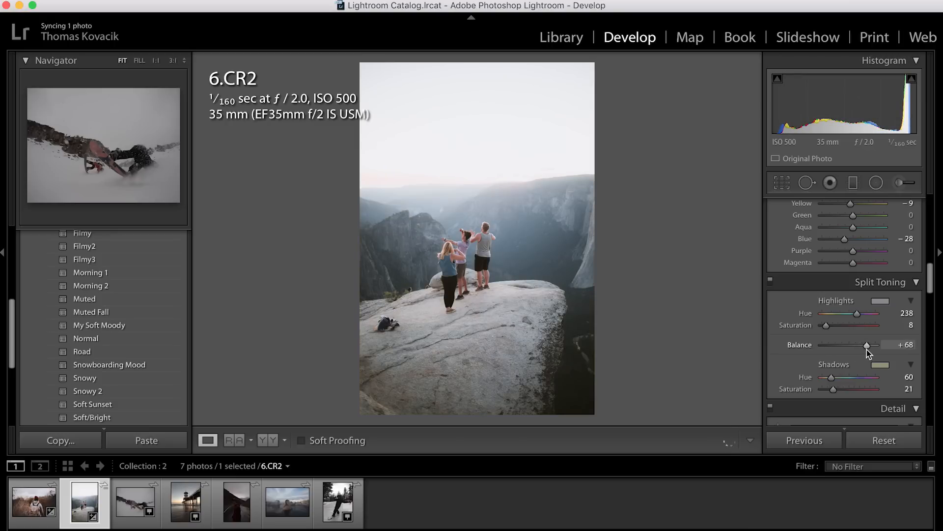
{"action": "key", "text": "backslash"}
{"action": "key", "text": "backslash"}
{"action": "key", "text": "backslash"}
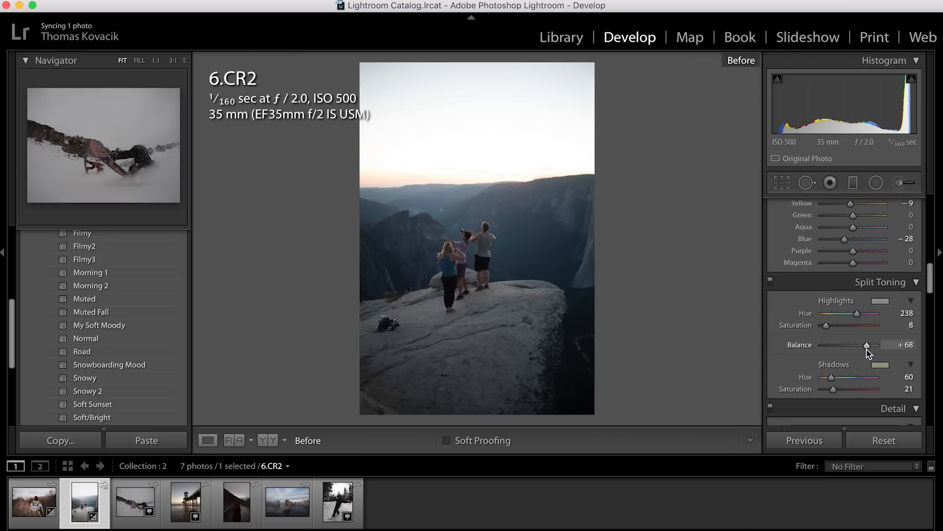
{"action": "key", "text": "backslash"}
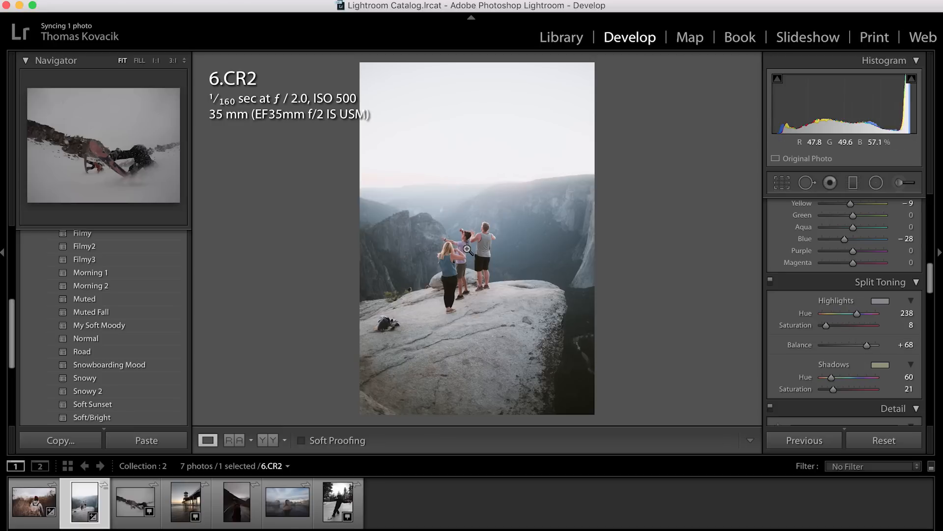
Add a graduated filter from the photo's lower edge up to the three people and reset all its effect values
{"action": "left_click", "coordinate": [853, 182]}
{"action": "left_click_drag", "start_coordinate": [481, 414], "coordinate": [483, 265]}
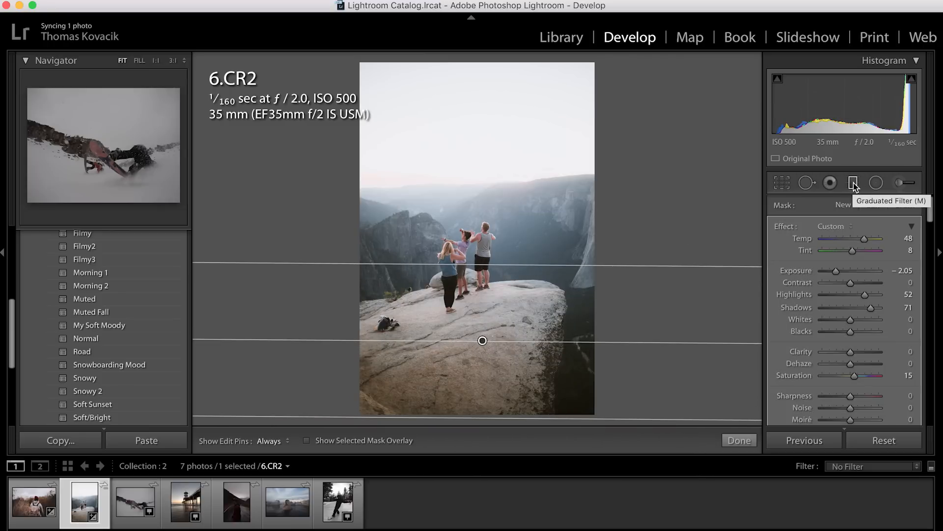
{"action": "left_click", "coordinate": [785, 226], "text": "alt"}
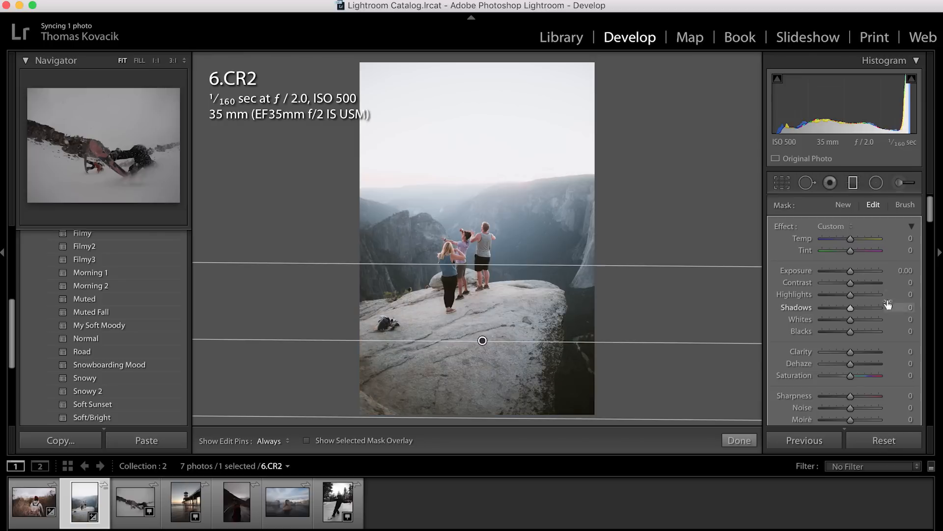
Set the graduated filter to contrast 33, highlights −34, shadows −26 and blacks 36, and move it up to the people's feet
{"action": "left_click_drag", "start_coordinate": [856, 285], "coordinate": [866, 332]}
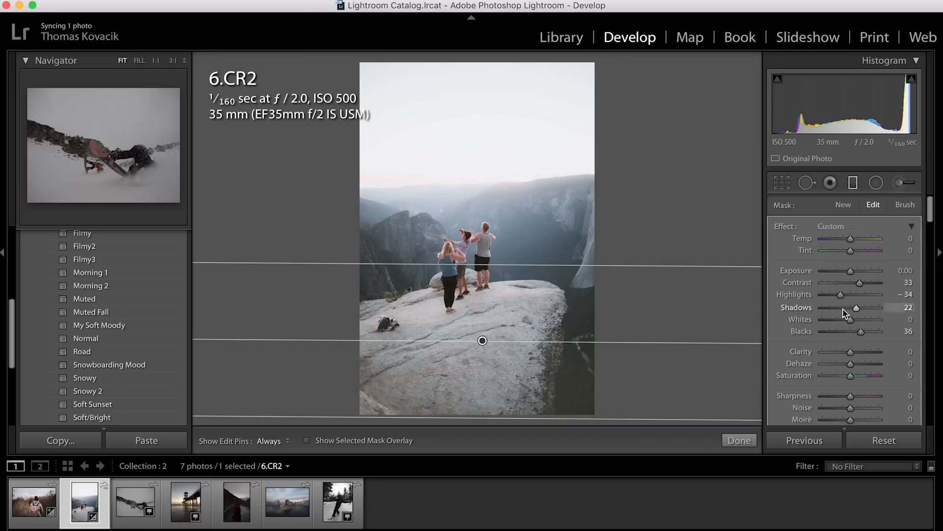
{"action": "left_click", "coordinate": [843, 308]}
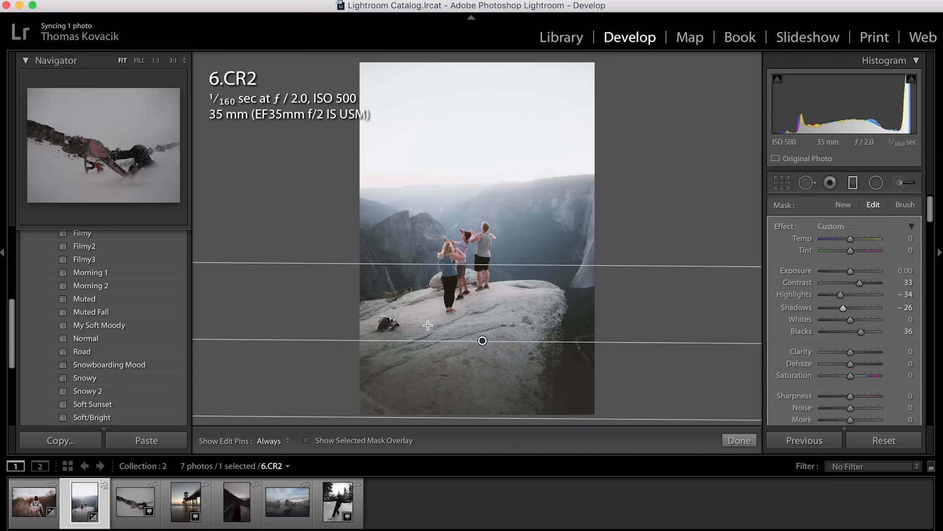
{"action": "left_click_drag", "start_coordinate": [483, 340], "coordinate": [482, 300]}
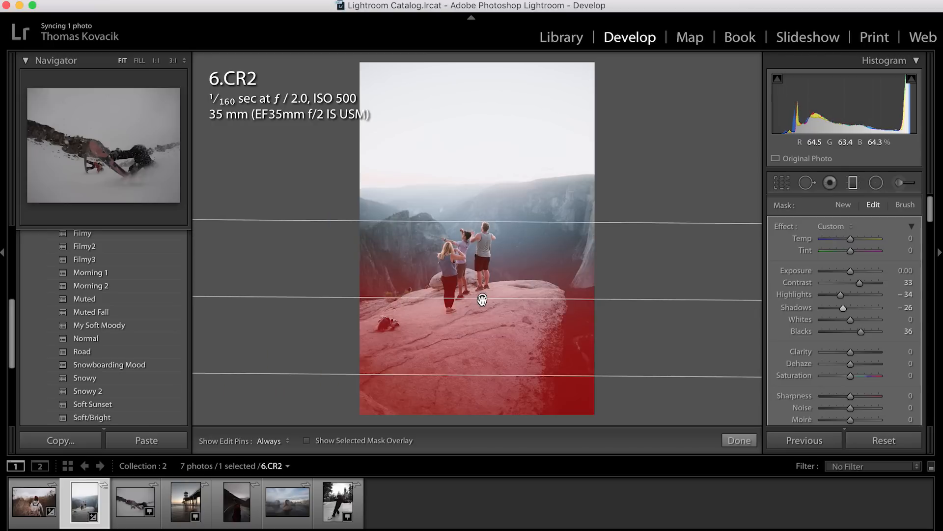
{"action": "left_click", "coordinate": [483, 299]}
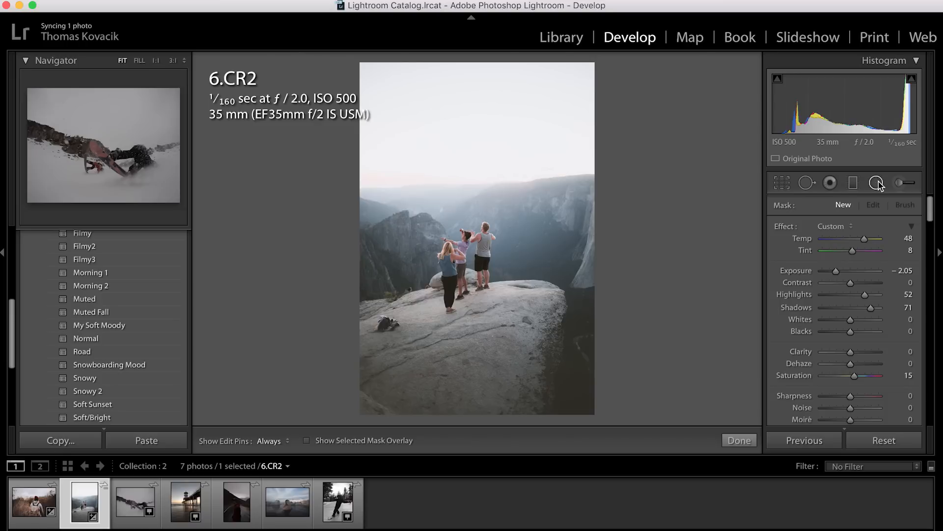
Draw an elliptical radial filter around the three people and reset all its effect values
{"action": "left_click_drag", "start_coordinate": [439, 255], "coordinate": [467, 268]}
{"action": "key", "text": "alt"}
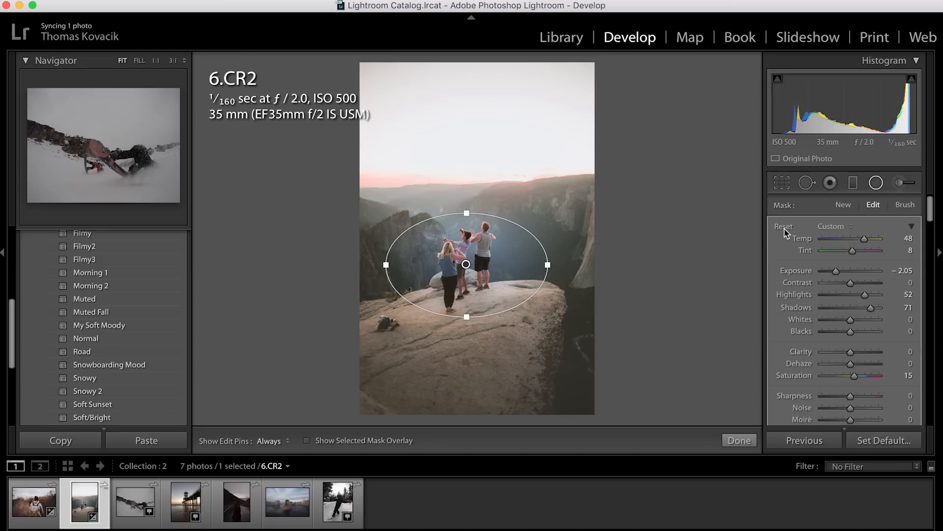
{"action": "key", "text": "alt"}
{"action": "left_click", "coordinate": [783, 228], "text": "alt"}
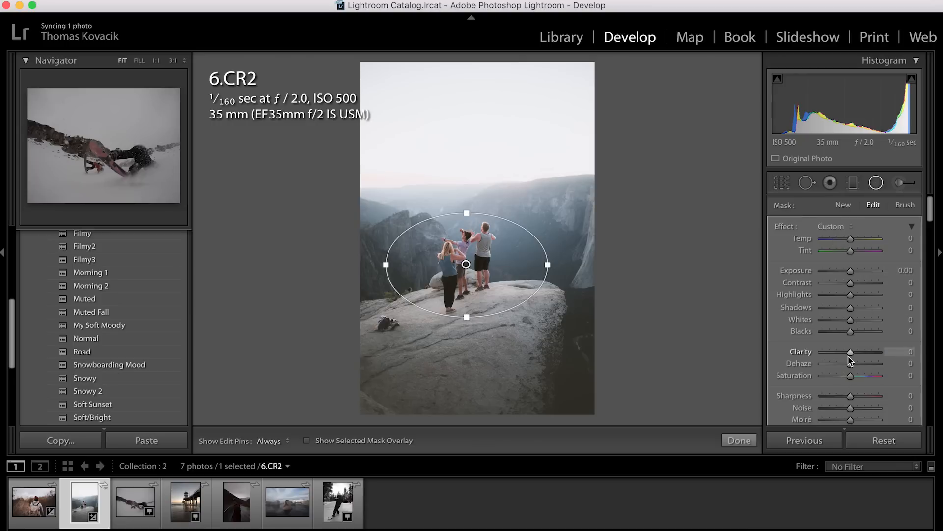
Set the radial filter's feather to 69 and invert its mask so it affects the people inside the ellipse
{"action": "scroll", "coordinate": [850, 351], "scroll_direction": "down", "scroll_amount": 5}
{"action": "left_click_drag", "start_coordinate": [850, 302], "coordinate": [864, 303]}
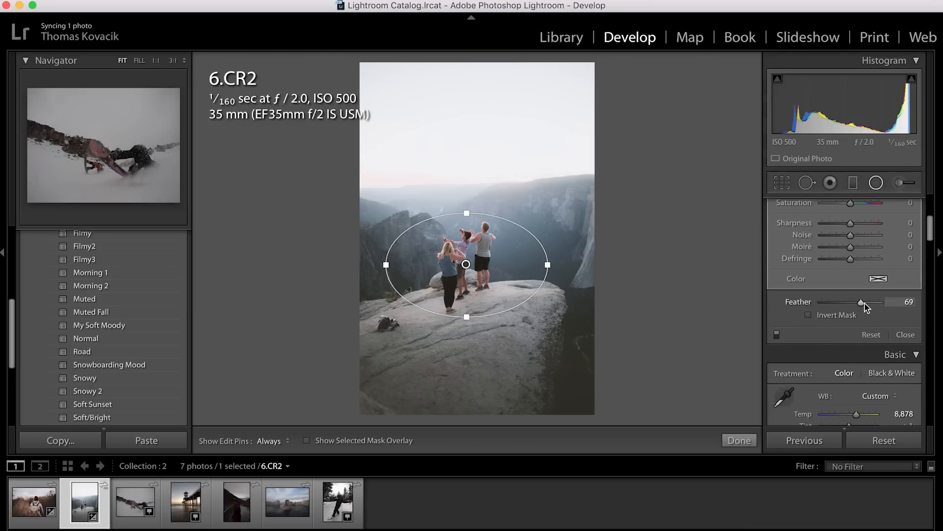
{"action": "scroll", "coordinate": [847, 289], "scroll_direction": "up", "scroll_amount": 3}
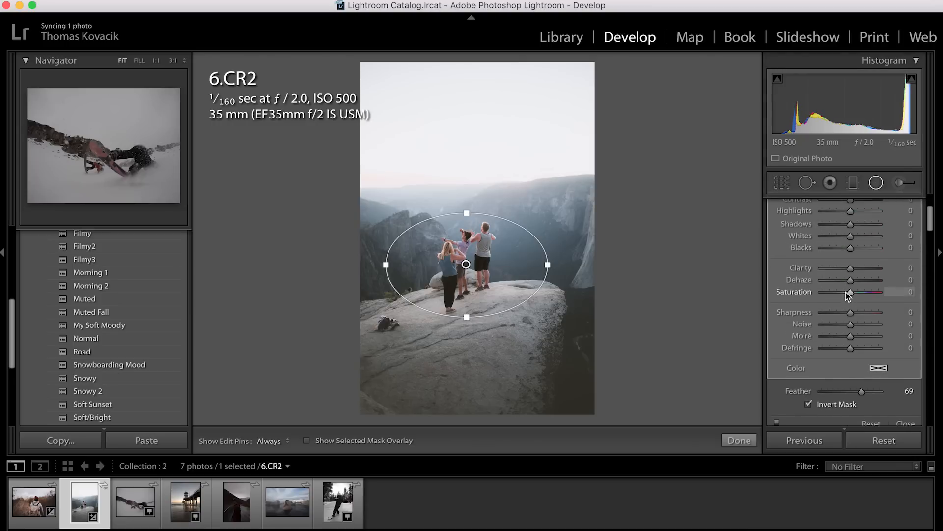
Set the radial filter's highlights to 15, shadows to 16 and blacks to 14, and finish editing it
{"action": "mouse_move", "coordinate": [851, 258]}
{"action": "left_mouse_down"}
{"action": "mouse_move", "coordinate": [862, 236]}
{"action": "mouse_move", "coordinate": [857, 249]}
{"action": "left_mouse_up"}
{"action": "scroll", "coordinate": [859, 238], "scroll_direction": "up", "scroll_amount": 1}
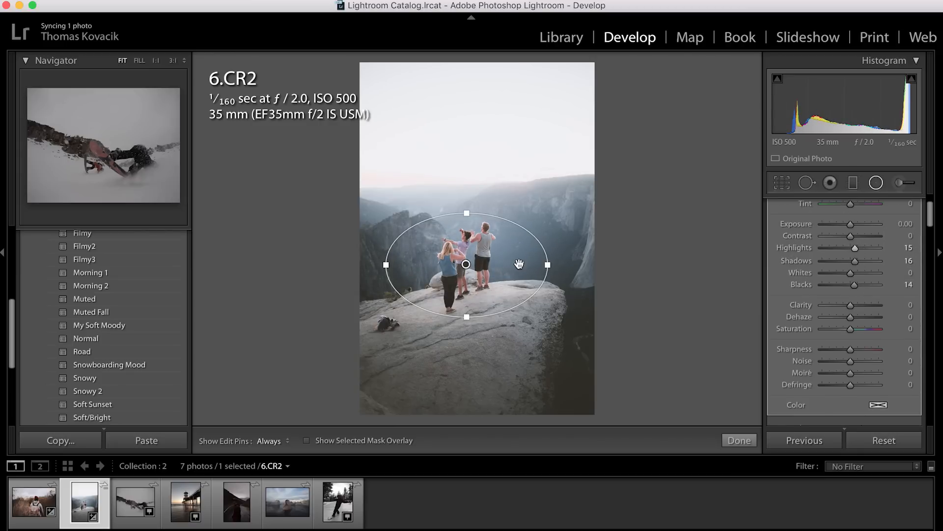
{"action": "key", "text": "Return"}
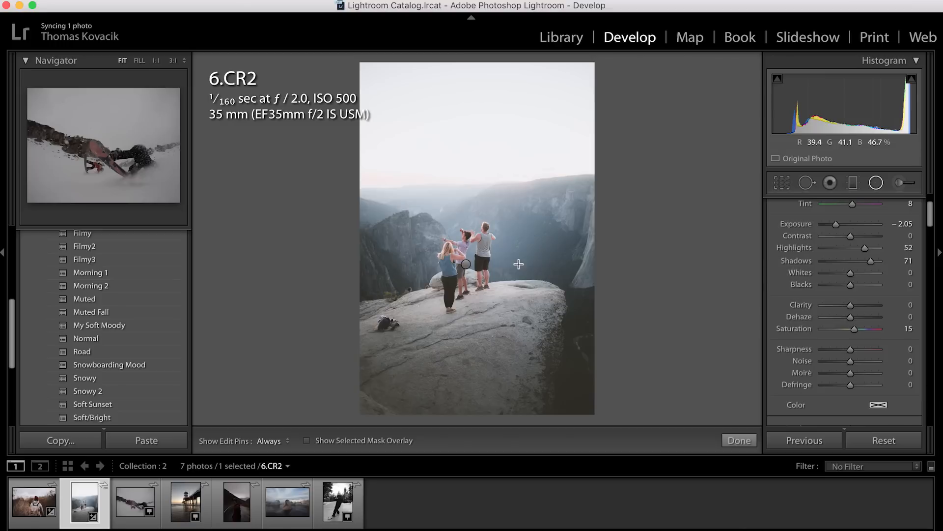
{"action": "left_click", "coordinate": [739, 440]}
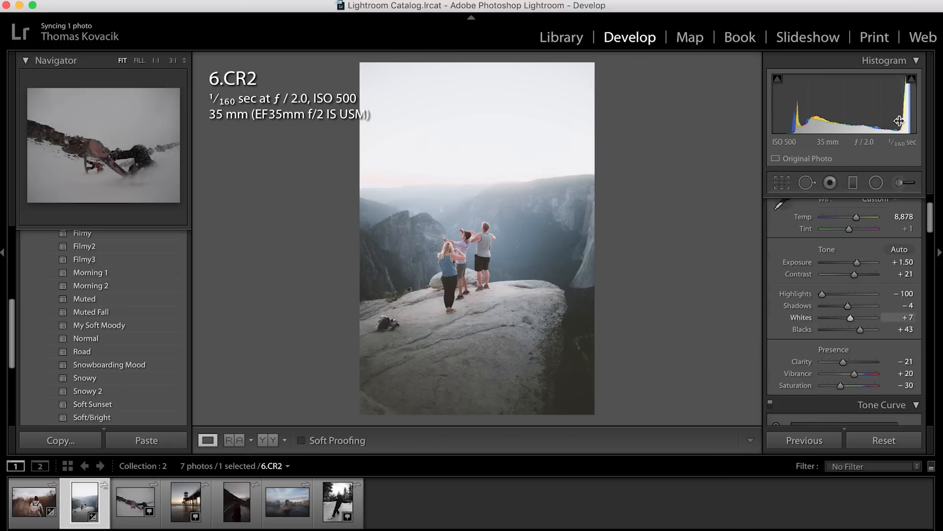
Move the existing graduated filter lower, onto the middle of the rock, and finish editing it
{"action": "left_click", "coordinate": [848, 187]}
{"action": "left_click_drag", "start_coordinate": [483, 222], "coordinate": [483, 375]}
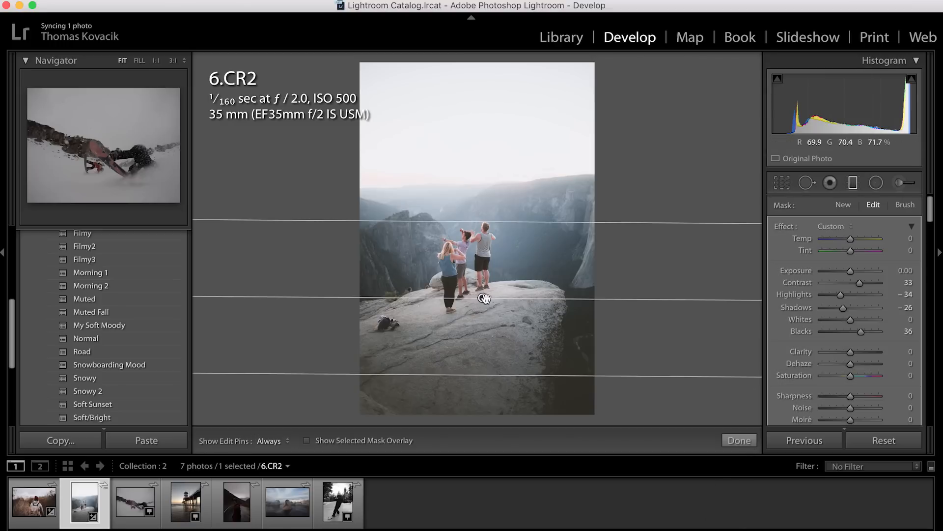
{"action": "left_click_drag", "start_coordinate": [483, 297], "coordinate": [472, 331]}
{"action": "key", "text": "Delete"}
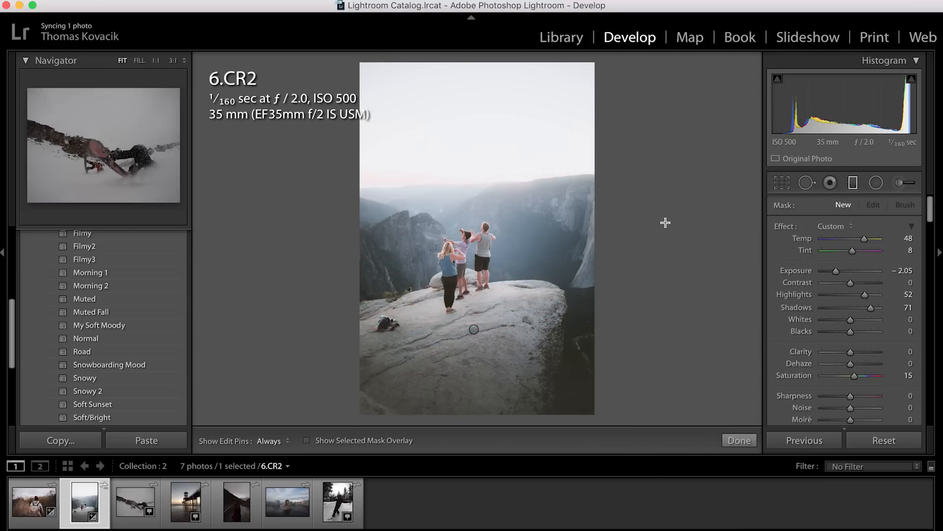
{"action": "scroll", "coordinate": [821, 310], "scroll_direction": "down", "scroll_amount": 15}
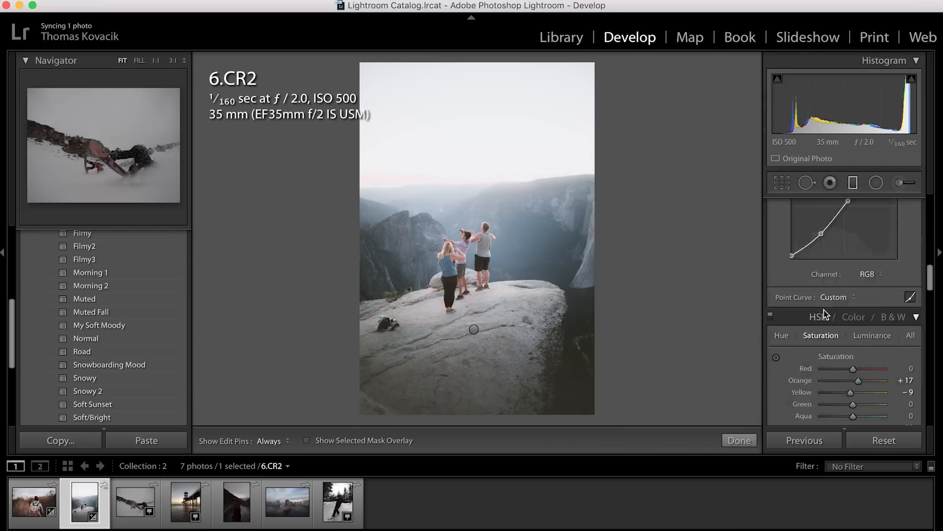
{"action": "left_click", "coordinate": [737, 441]}
Enable the lens profile corrections and set the post-crop vignetting amount to −18
{"action": "scroll", "coordinate": [824, 342], "scroll_direction": "down", "scroll_amount": 1}
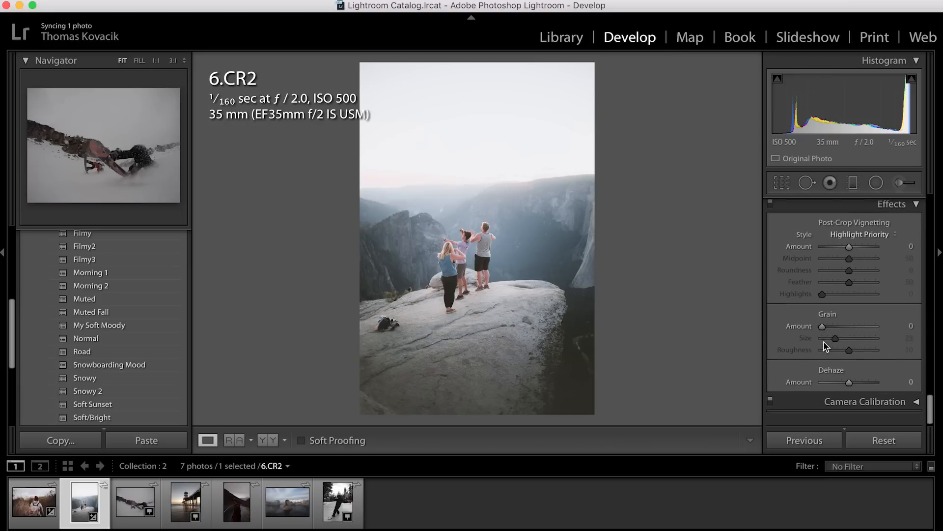
{"action": "left_click_drag", "start_coordinate": [851, 254], "coordinate": [846, 256]}
{"action": "scroll", "coordinate": [848, 254], "scroll_direction": "up", "scroll_amount": 10}
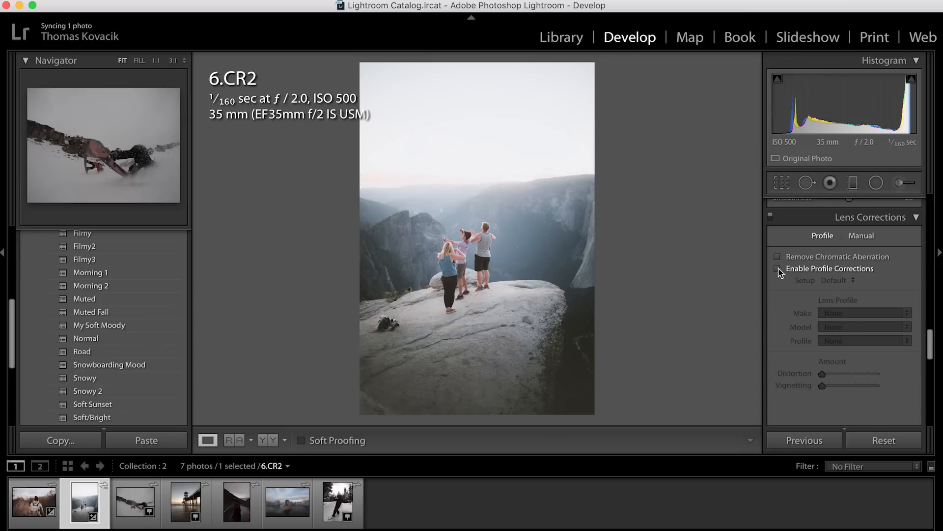
{"action": "left_click", "coordinate": [777, 269]}
{"action": "scroll", "coordinate": [778, 272], "scroll_direction": "down", "scroll_amount": 10}
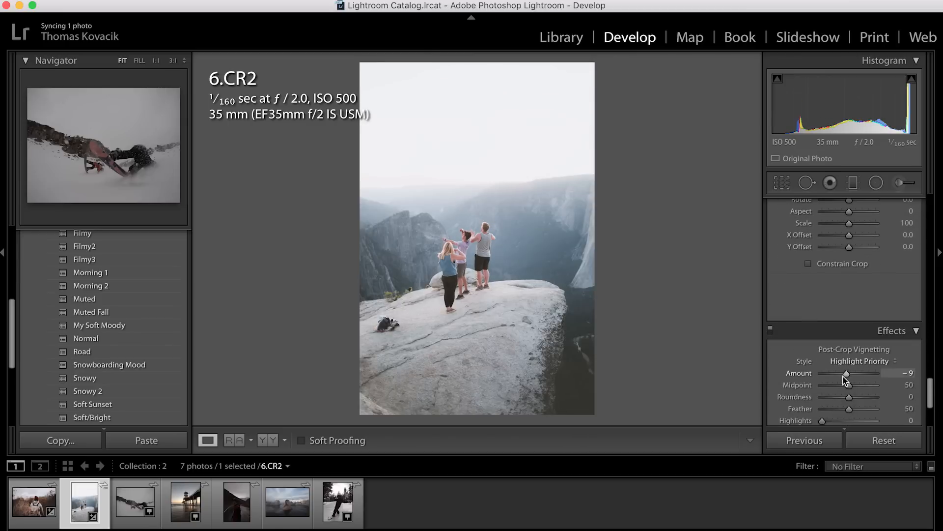
{"action": "left_click_drag", "start_coordinate": [841, 375], "coordinate": [840, 375]}
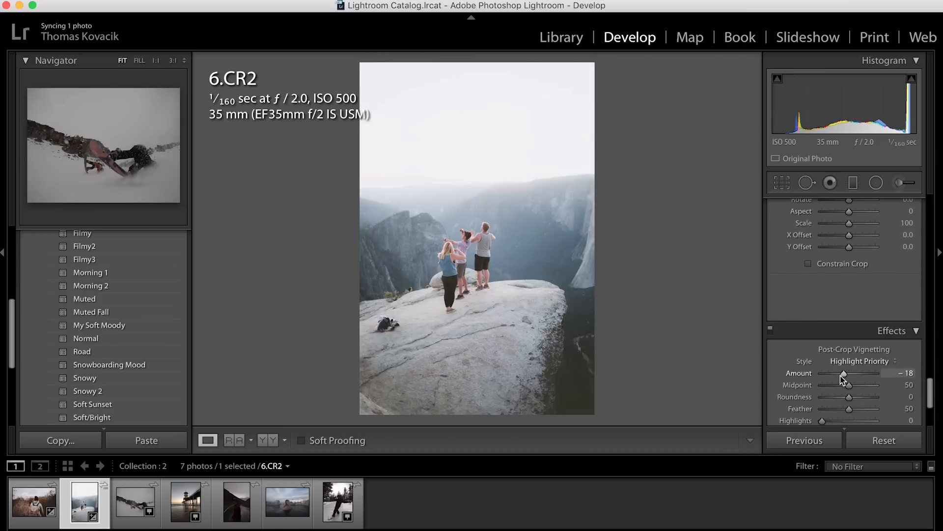
Switch to gopro.JPG and apply the Powder Day 2016 preset from the GoPro presets
{"action": "key", "text": "Right"}
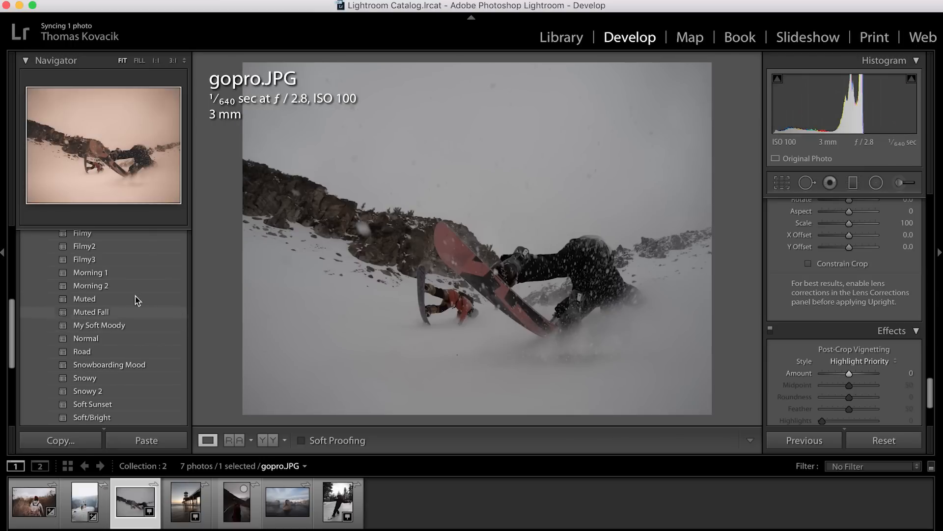
{"action": "scroll", "coordinate": [102, 267], "scroll_direction": "up", "scroll_amount": 5}
{"action": "scroll", "coordinate": [102, 267], "scroll_direction": "up", "scroll_amount": 1}
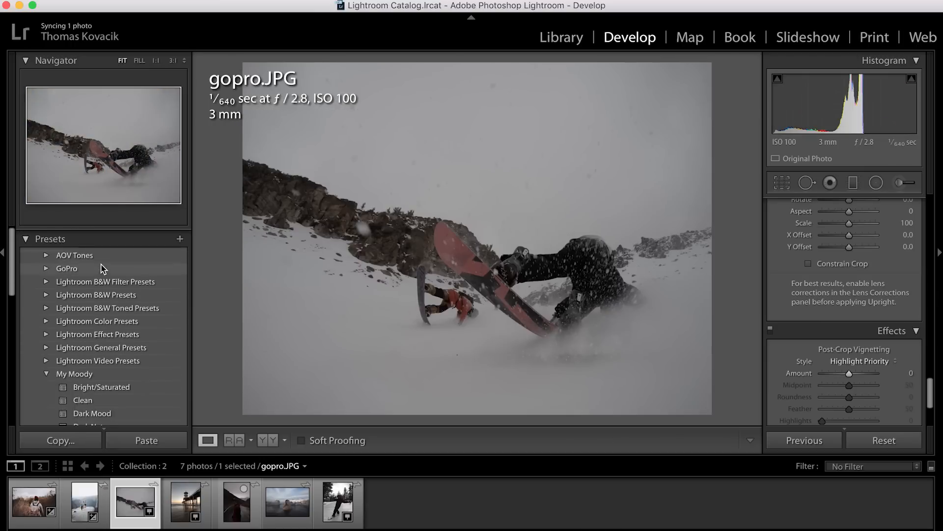
{"action": "left_click", "coordinate": [47, 264]}
{"action": "scroll", "coordinate": [108, 334], "scroll_direction": "down", "scroll_amount": 3}
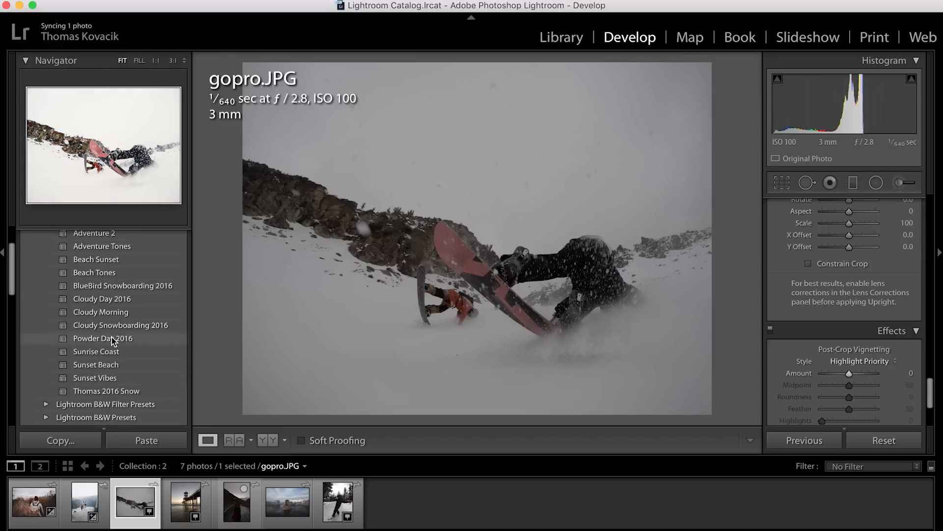
{"action": "left_click", "coordinate": [111, 337]}
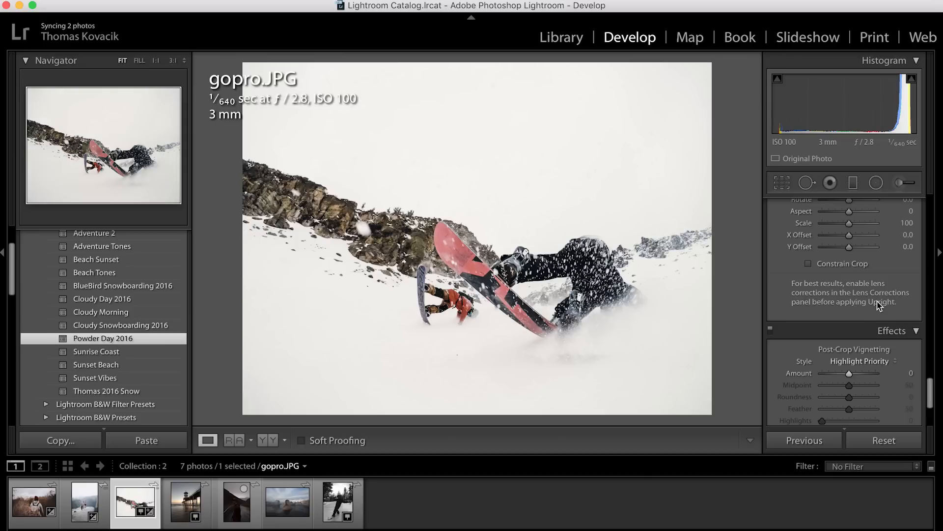
Examine the preset's basic, tone curve and HSL saturation settings on gopro.JPG, and compare the photo with its unedited version
{"action": "scroll", "coordinate": [879, 305], "scroll_direction": "up", "scroll_amount": 20}
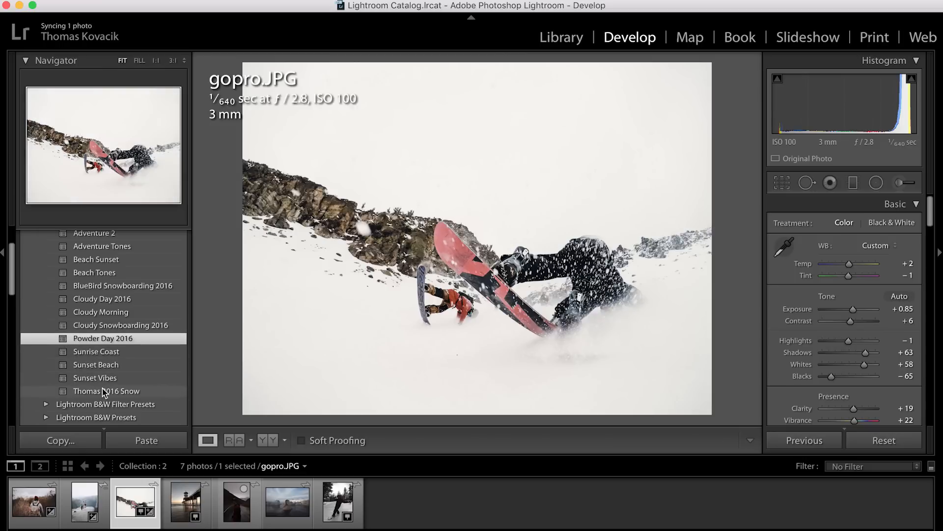
{"action": "scroll", "coordinate": [117, 245], "scroll_direction": "up", "scroll_amount": 2}
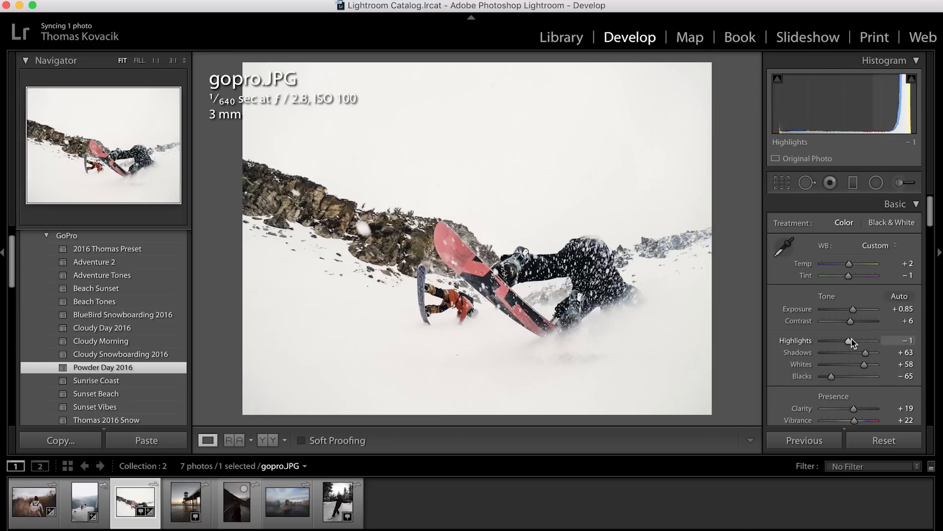
{"action": "key", "text": "backslash"}
{"action": "key", "text": "backslash"}
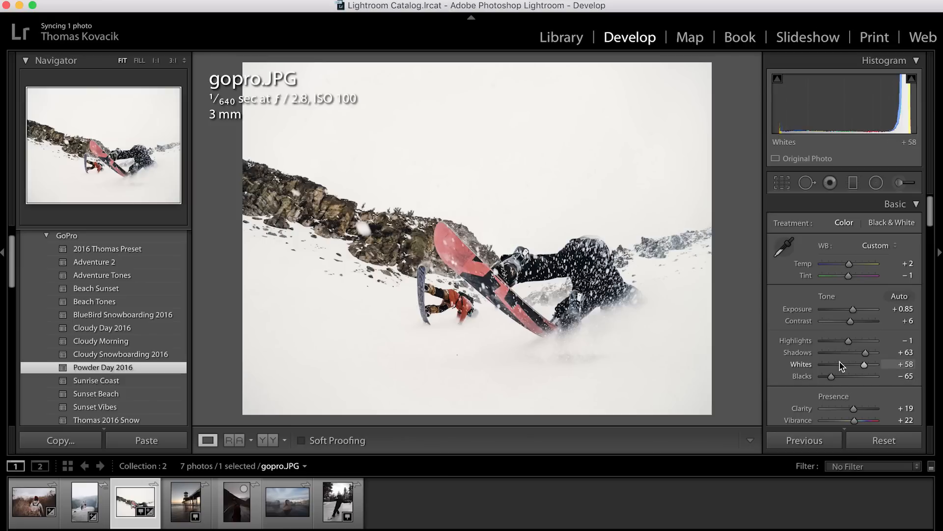
{"action": "scroll", "coordinate": [839, 362], "scroll_direction": "down", "scroll_amount": 8}
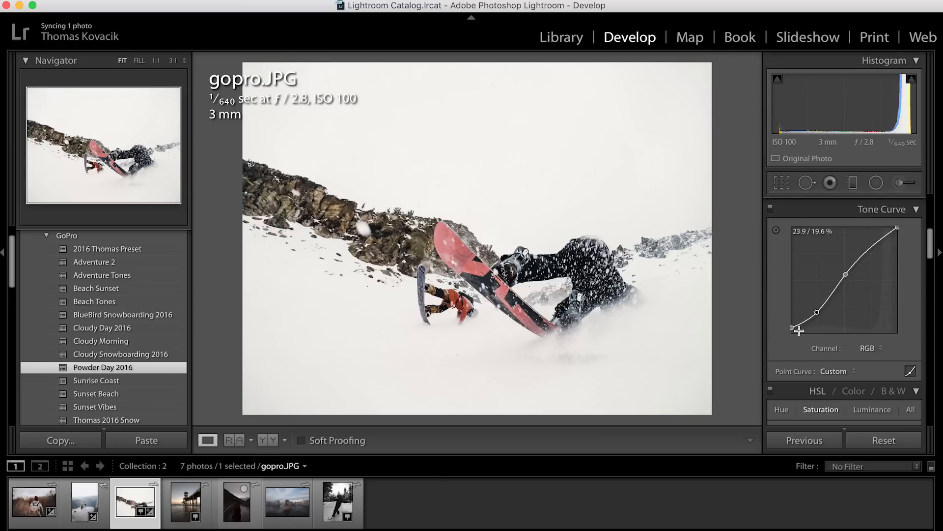
{"action": "scroll", "coordinate": [796, 333], "scroll_direction": "down", "scroll_amount": 4}
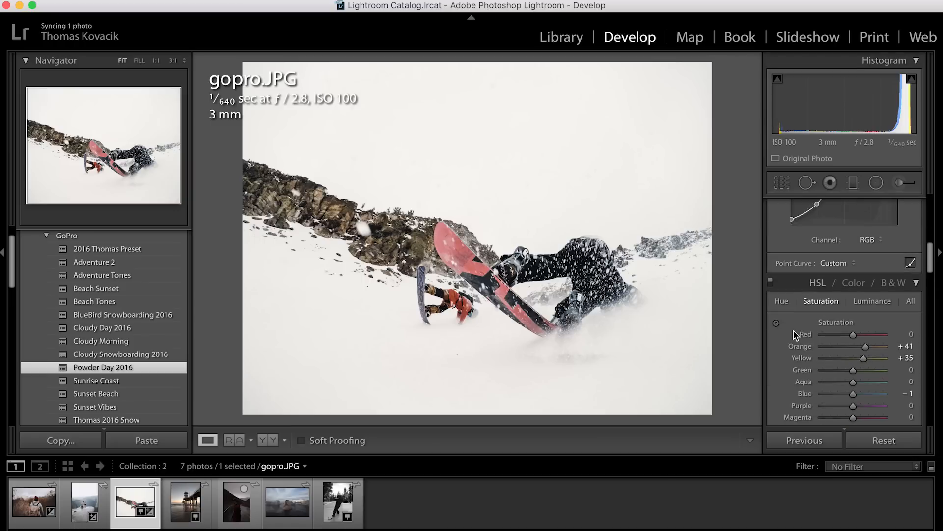
Review the preset's HSL luminance and split toning settings on gopro.JPG, and set the split toning balance to −70
{"action": "scroll", "coordinate": [794, 331], "scroll_direction": "down", "scroll_amount": 3}
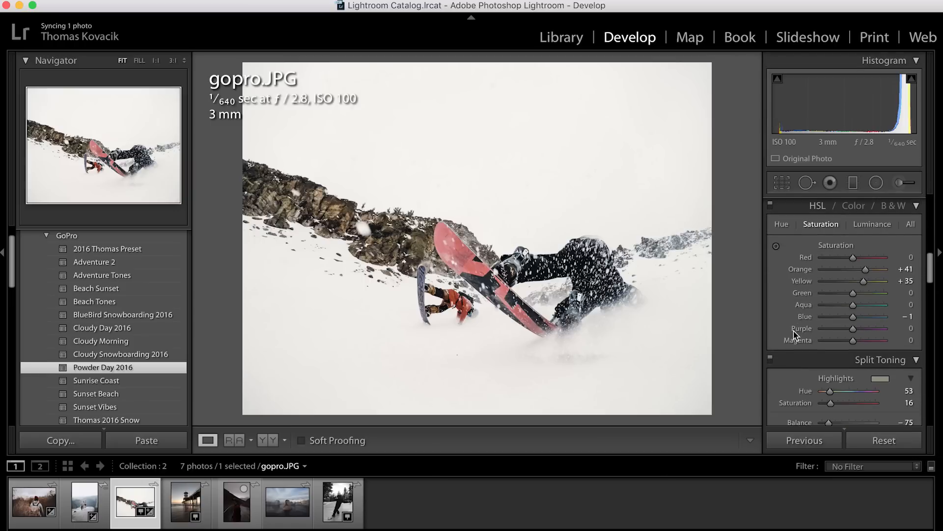
{"action": "left_click", "coordinate": [785, 227]}
{"action": "left_click", "coordinate": [880, 226]}
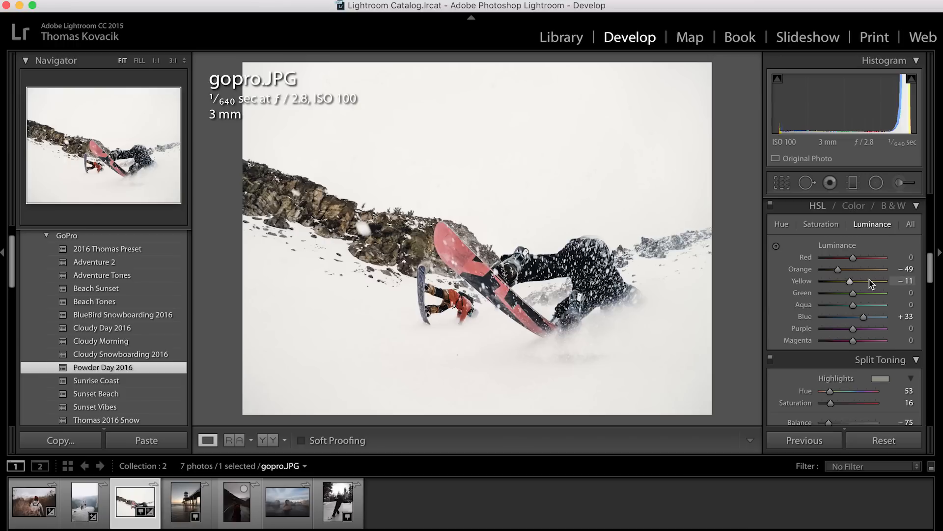
{"action": "scroll", "coordinate": [870, 284], "scroll_direction": "down", "scroll_amount": 4}
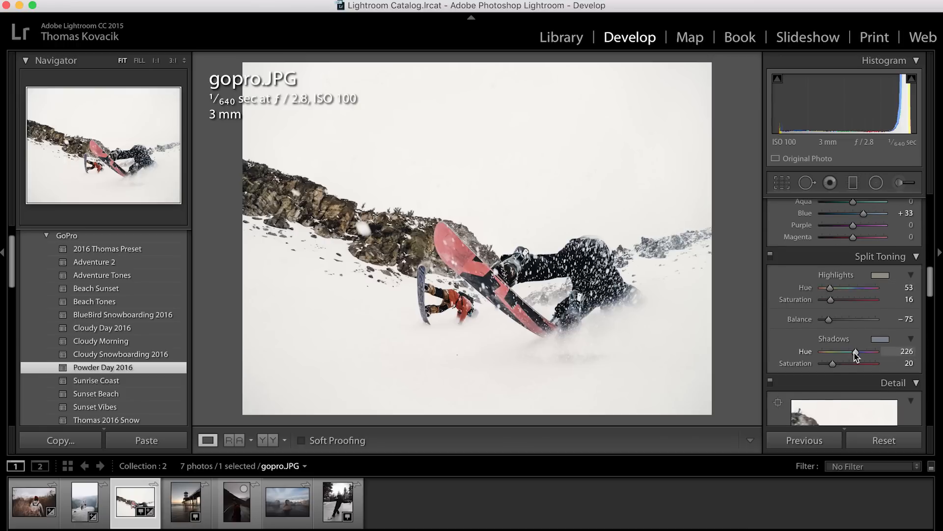
{"action": "mouse_move", "coordinate": [828, 320]}
{"action": "left_mouse_down"}
{"action": "mouse_move", "coordinate": [880, 321]}
{"action": "mouse_move", "coordinate": [829, 328]}
{"action": "left_mouse_up"}
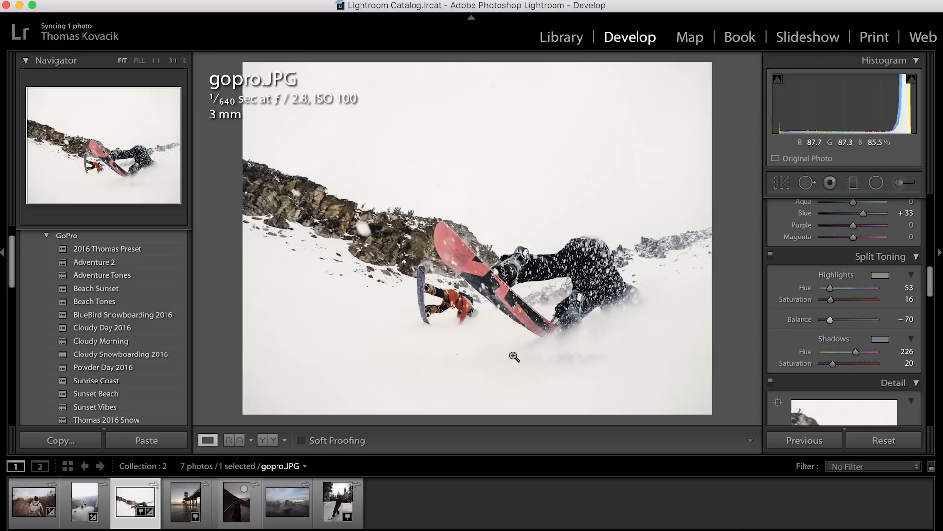
Switch to hb.JPG, try the Sunset Beach preset from the GoPro presets, and reset all of the photo's settings
{"action": "key", "text": "Right"}
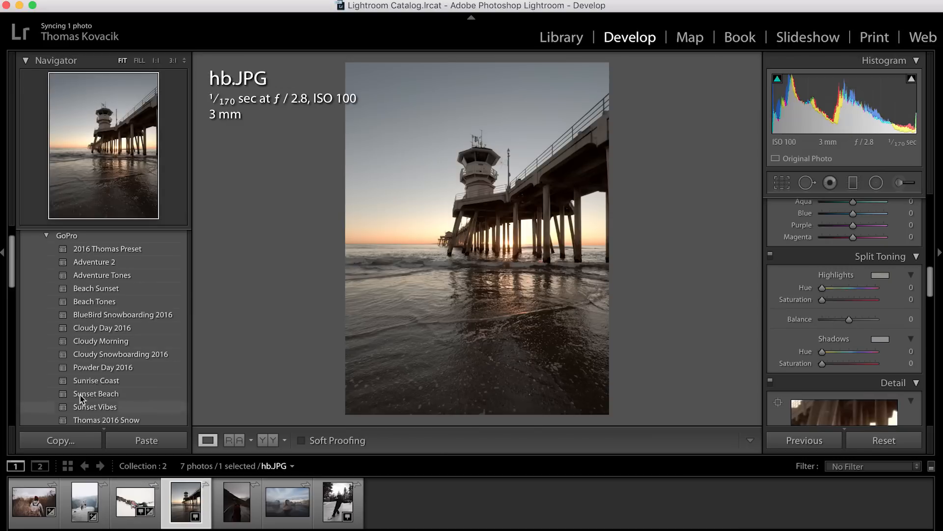
{"action": "scroll", "coordinate": [85, 366], "scroll_direction": "down", "scroll_amount": 3}
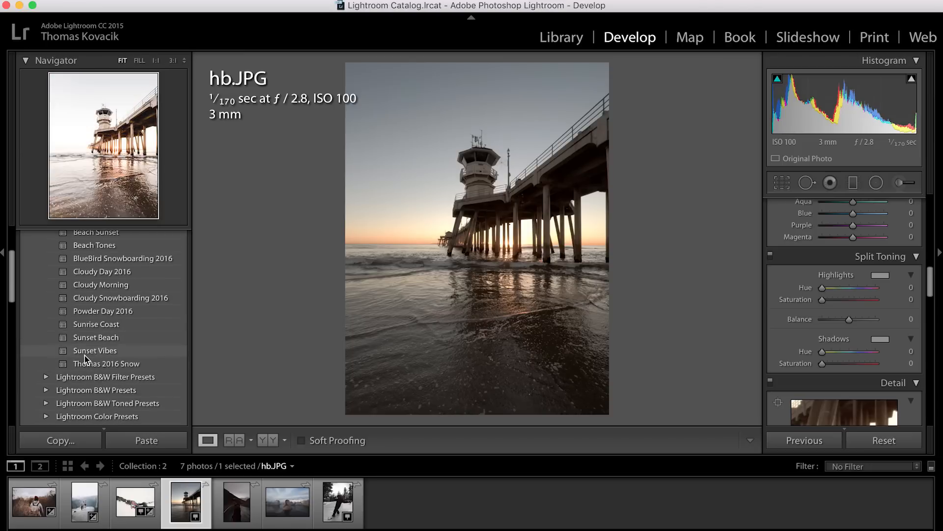
{"action": "left_click", "coordinate": [87, 338]}
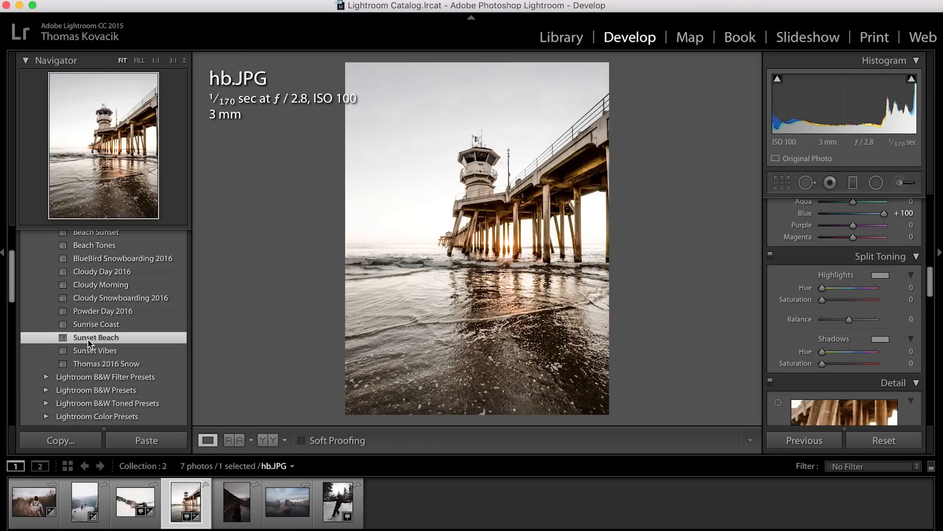
{"action": "left_click", "coordinate": [904, 435]}
Set the white balance temperature of hb.JPG to +9, the exposure to +1.00 and the contrast to +44
{"action": "scroll", "coordinate": [898, 290], "scroll_direction": "up", "scroll_amount": 10}
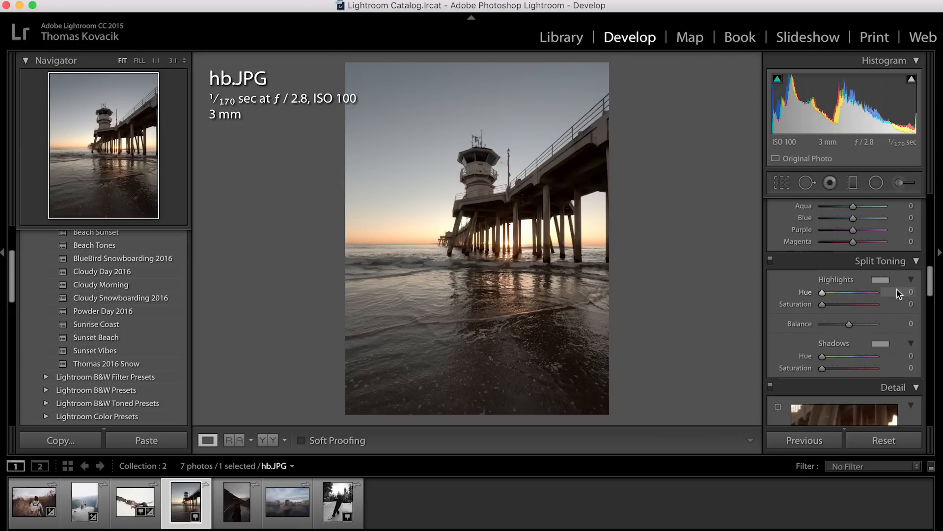
{"action": "scroll", "coordinate": [897, 290], "scroll_direction": "up", "scroll_amount": 3}
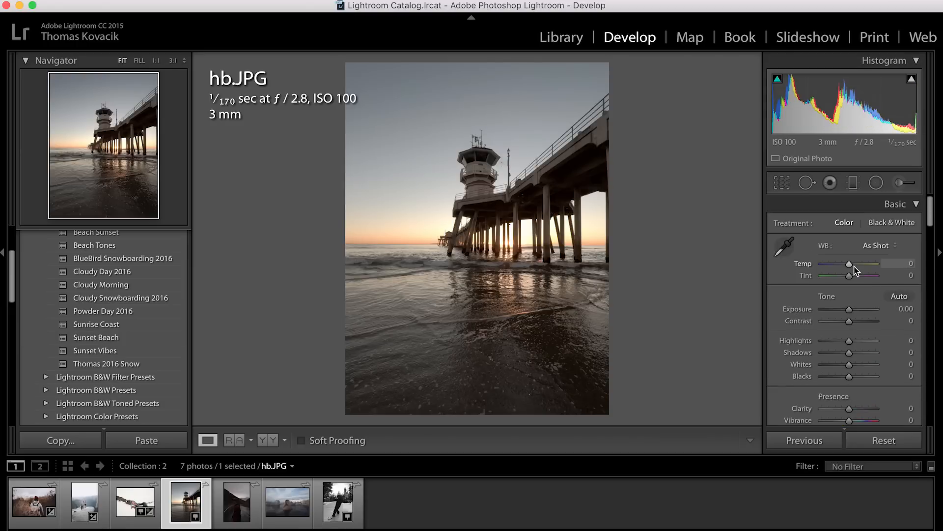
{"action": "left_click_drag", "start_coordinate": [850, 266], "coordinate": [852, 266]}
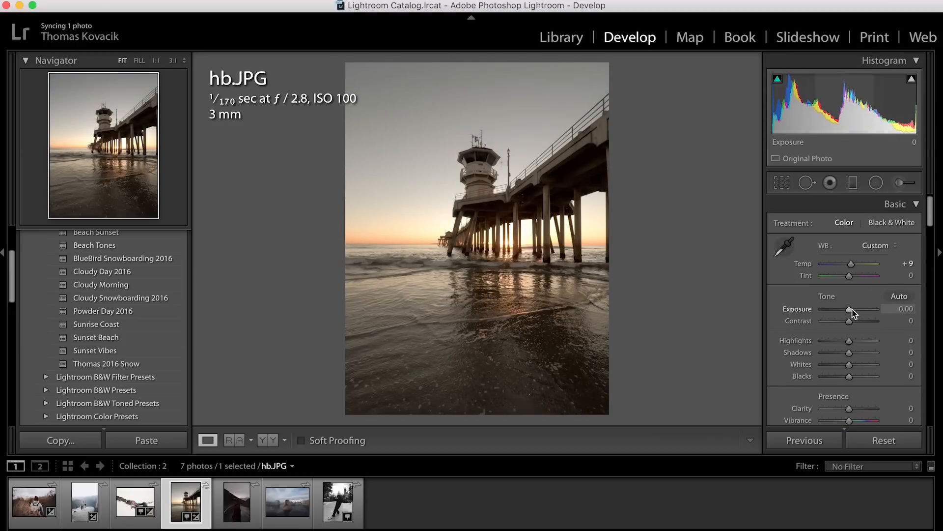
{"action": "left_click_drag", "start_coordinate": [851, 310], "coordinate": [861, 325]}
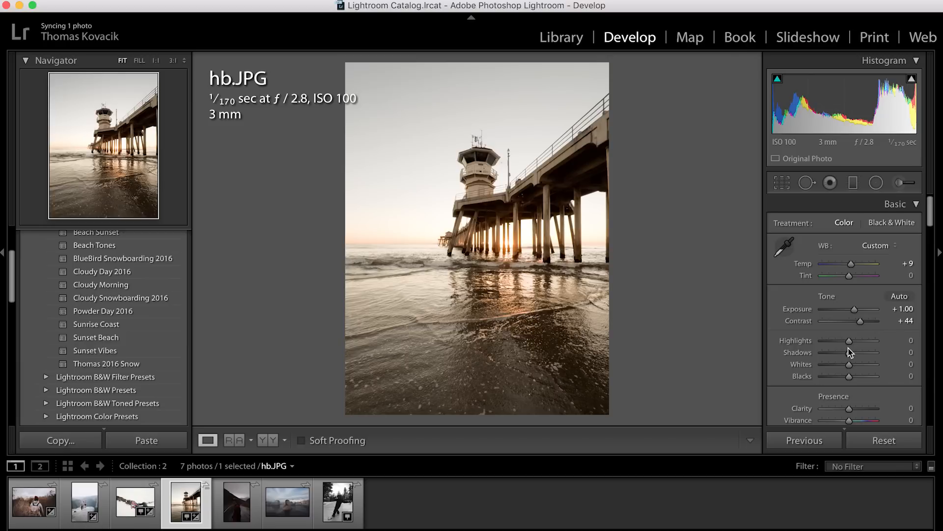
Set the highlights to +20, shadows to +28, whites to +43, blacks to −34, vibrance to +42 and saturation to −25
{"action": "left_click_drag", "start_coordinate": [850, 342], "coordinate": [855, 364]}
{"action": "scroll", "coordinate": [855, 364], "scroll_direction": "down", "scroll_amount": 3}
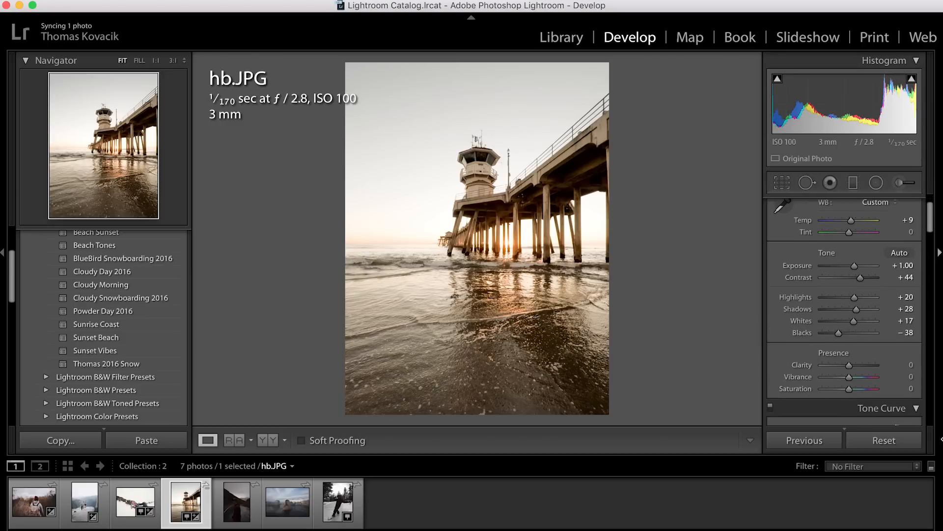
{"action": "left_click_drag", "start_coordinate": [839, 333], "coordinate": [839, 333]}
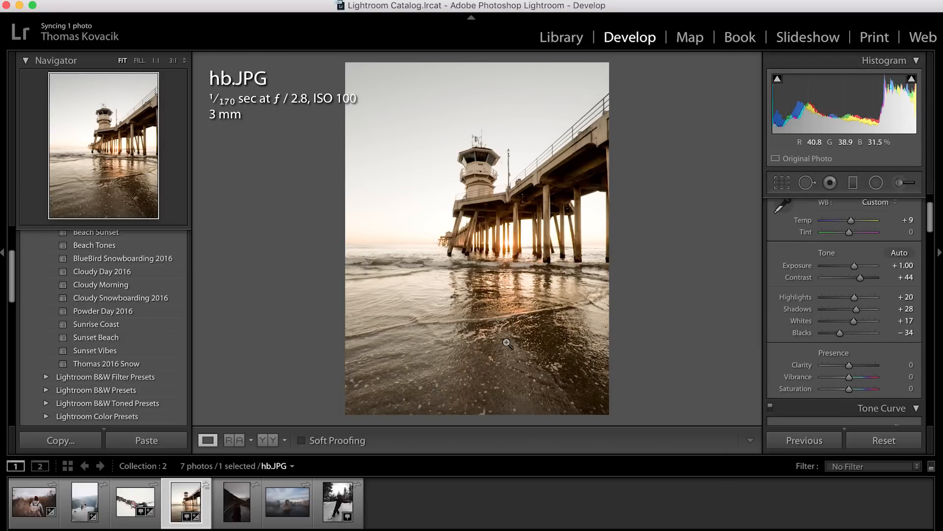
{"action": "left_click_drag", "start_coordinate": [854, 321], "coordinate": [860, 322]}
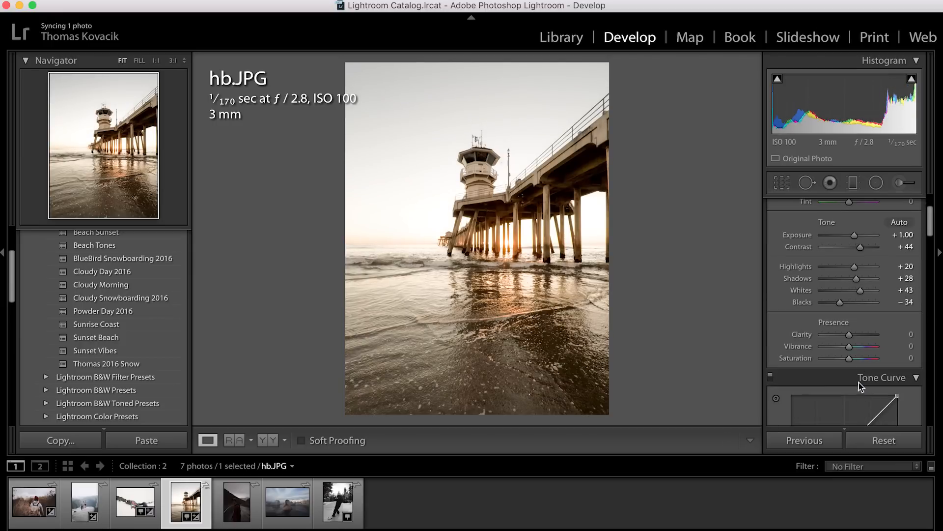
{"action": "left_click", "coordinate": [859, 346]}
{"action": "left_click", "coordinate": [843, 359]}
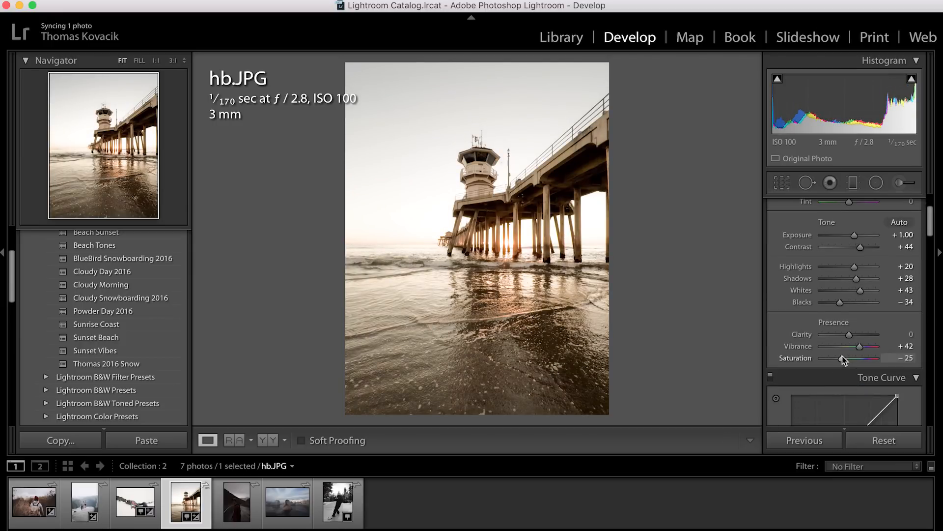
Shape the tone curve with slightly lowered shadows and the midpoint raised to about 55%, and compare the photo with and without it
{"action": "scroll", "coordinate": [843, 358], "scroll_direction": "down", "scroll_amount": 3}
{"action": "left_click_drag", "start_coordinate": [816, 406], "coordinate": [816, 412]}
{"action": "left_click_drag", "start_coordinate": [844, 379], "coordinate": [845, 363]}
{"action": "scroll", "coordinate": [845, 364], "scroll_direction": "down", "scroll_amount": 4}
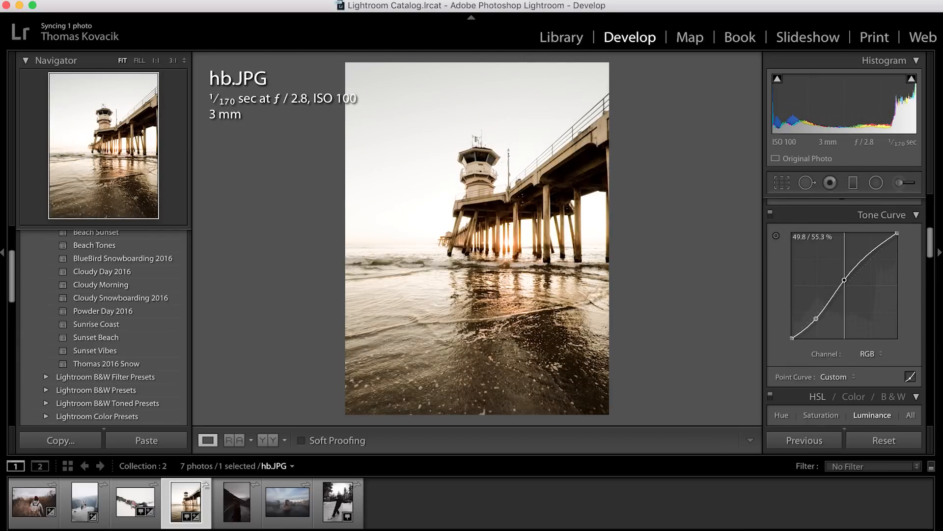
{"action": "left_click", "coordinate": [770, 214]}
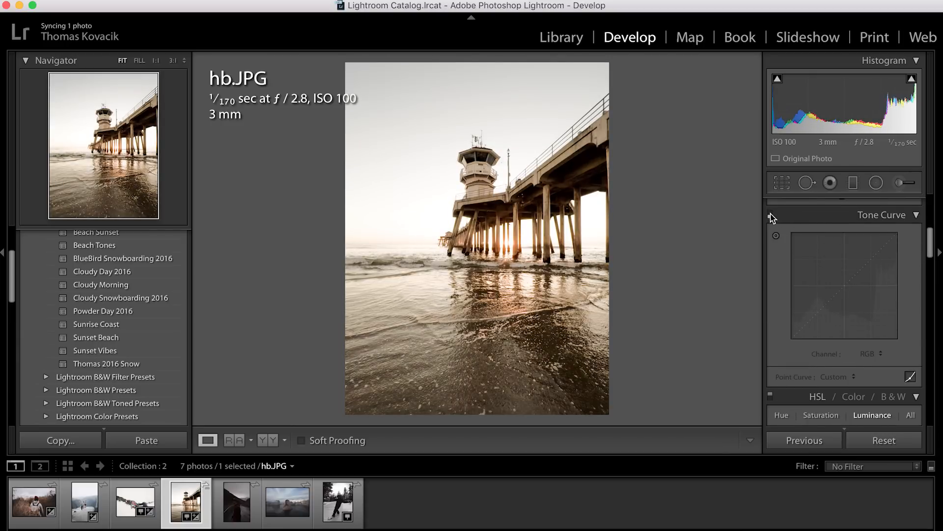
{"action": "left_click", "coordinate": [770, 215]}
{"action": "left_click", "coordinate": [771, 215]}
{"action": "left_click", "coordinate": [770, 215]}
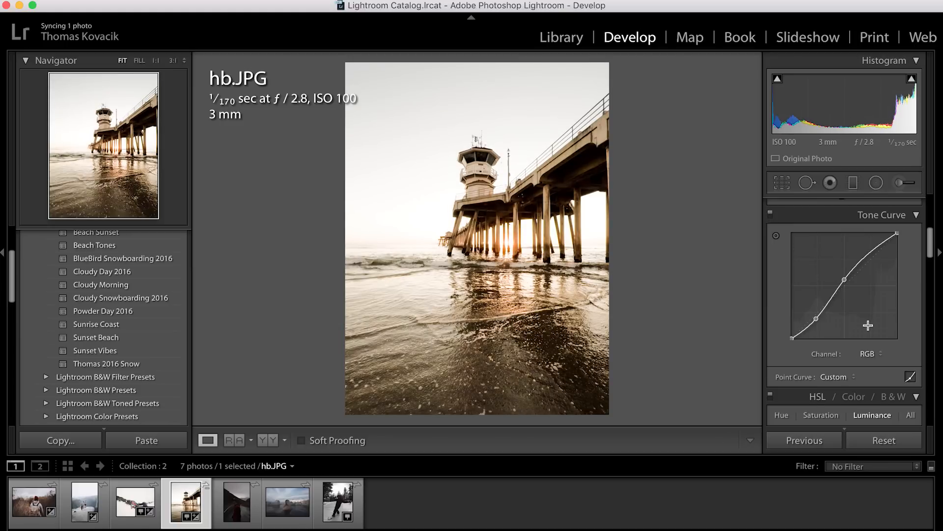
Set the HSL saturation of orange to +24 and of yellow to −22
{"action": "scroll", "coordinate": [868, 325], "scroll_direction": "down", "scroll_amount": 5}
{"action": "left_click", "coordinate": [824, 245]}
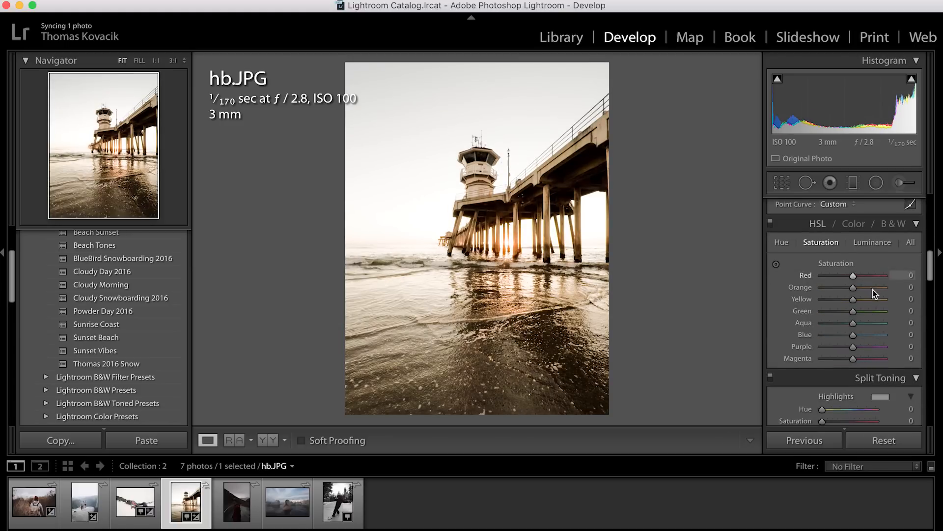
{"action": "left_click_drag", "start_coordinate": [854, 287], "coordinate": [861, 287]}
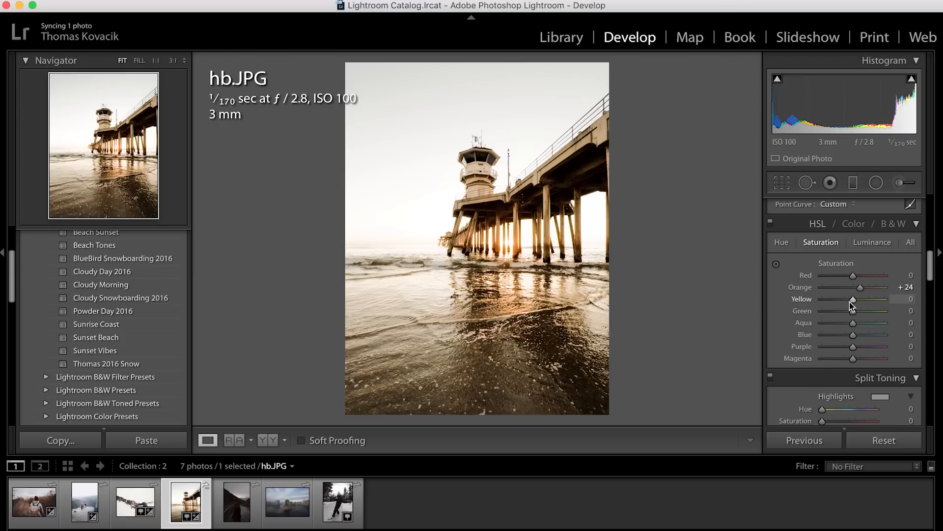
{"action": "left_click_drag", "start_coordinate": [850, 302], "coordinate": [843, 302]}
Set the HSL luminance of orange to +31, yellow to −9 and blue to +44, and return to the saturation settings
{"action": "left_click", "coordinate": [866, 242]}
{"action": "mouse_move", "coordinate": [853, 288]}
{"action": "left_mouse_down"}
{"action": "mouse_move", "coordinate": [869, 289]}
{"action": "mouse_move", "coordinate": [848, 298]}
{"action": "left_mouse_up"}
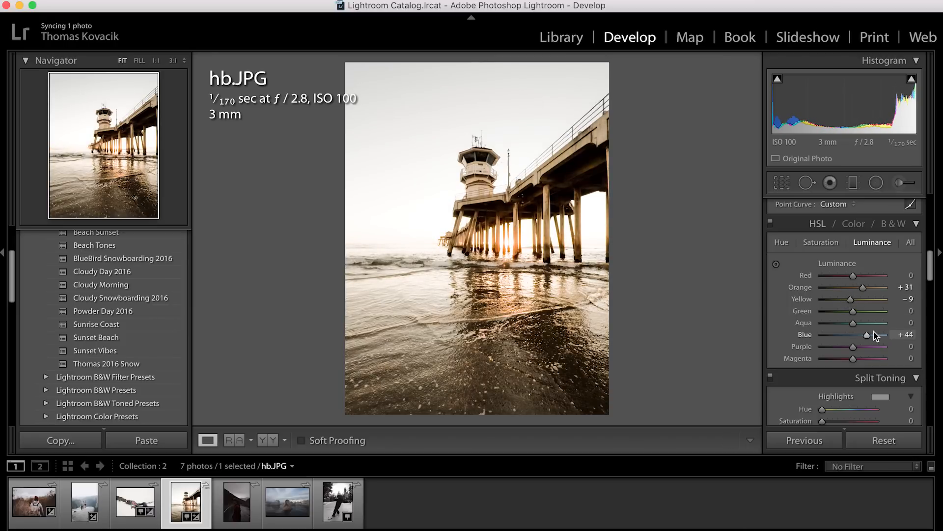
{"action": "left_click", "coordinate": [821, 242]}
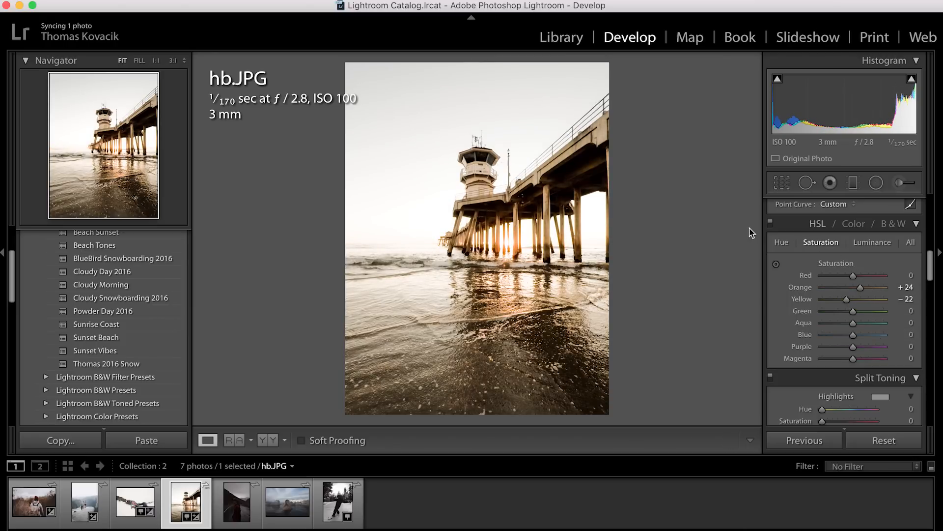
Split tone the photo with highlights hue 32 and saturation 16, shadows hue 222 and saturation 19, and balance −71
{"action": "scroll", "coordinate": [831, 275], "scroll_direction": "down", "scroll_amount": 3}
{"action": "left_click_drag", "start_coordinate": [822, 341], "coordinate": [832, 396]}
{"action": "scroll", "coordinate": [843, 384], "scroll_direction": "down", "scroll_amount": 1}
{"action": "mouse_move", "coordinate": [828, 352]}
{"action": "left_mouse_down"}
{"action": "mouse_move", "coordinate": [841, 354]}
{"action": "mouse_move", "coordinate": [831, 359]}
{"action": "left_mouse_up"}
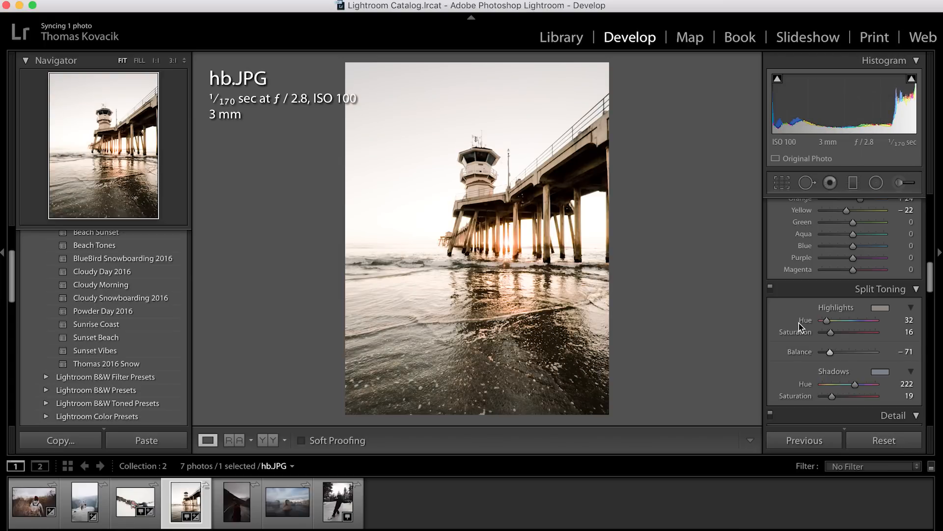
Add a graduated filter with a reset effect and exposure 0.79 from the photo's lower edge, and move it up to just below the pier
{"action": "scroll", "coordinate": [829, 285], "scroll_direction": "up", "scroll_amount": 10}
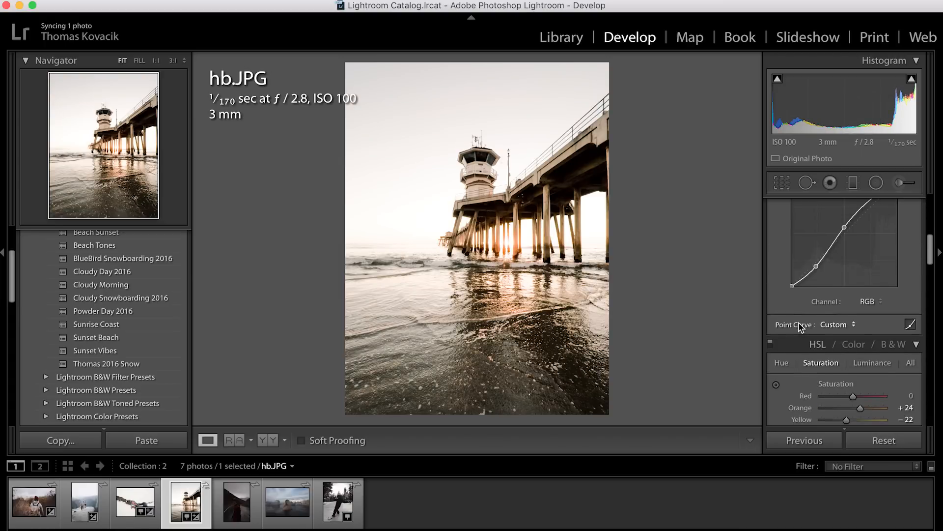
{"action": "left_click", "coordinate": [853, 182]}
{"action": "left_click_drag", "start_coordinate": [472, 418], "coordinate": [469, 234]}
{"action": "left_click", "coordinate": [781, 228], "text": "alt"}
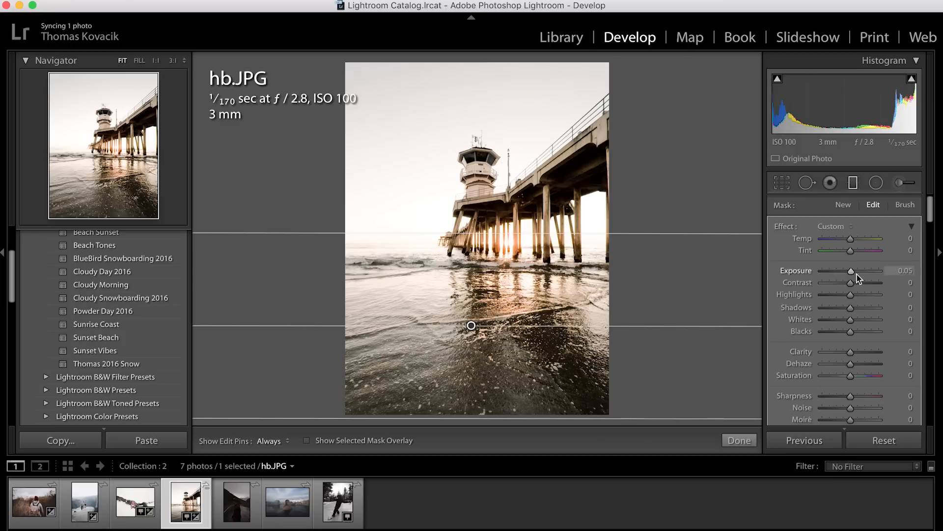
{"action": "mouse_move", "coordinate": [857, 275]}
{"action": "left_mouse_down"}
{"action": "mouse_move", "coordinate": [865, 275]}
{"action": "mouse_move", "coordinate": [858, 274]}
{"action": "left_mouse_up"}
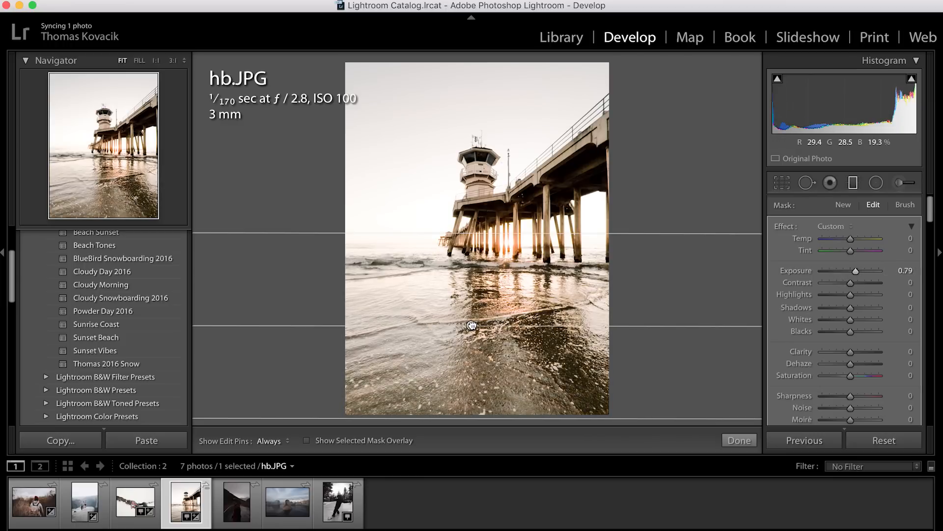
{"action": "left_click_drag", "start_coordinate": [471, 326], "coordinate": [471, 286]}
Set the graduated filter's exposure to 0.00, contrast 23, highlights 36, shadows 13, whites 15 and blacks −15, and finish editing it
{"action": "left_click_drag", "start_coordinate": [856, 274], "coordinate": [860, 294]}
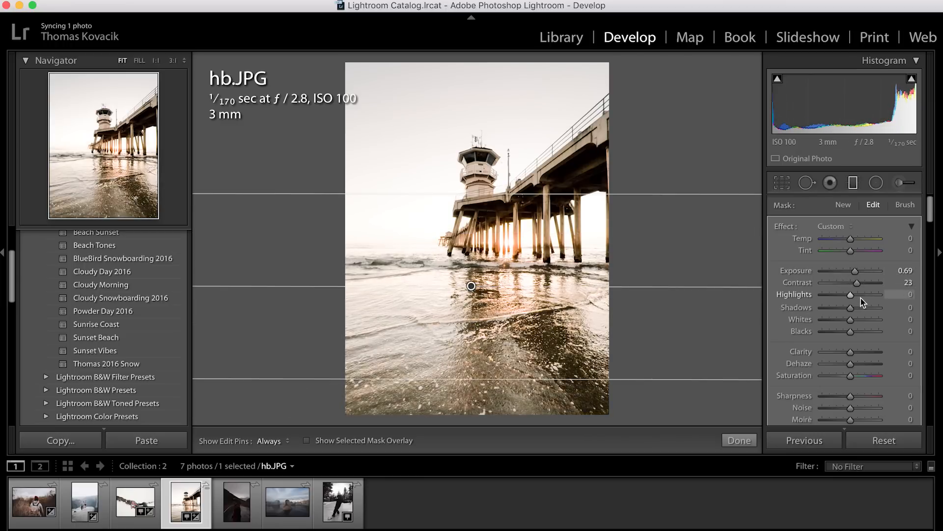
{"action": "left_click_drag", "start_coordinate": [850, 331], "coordinate": [841, 330]}
{"action": "left_click", "coordinate": [857, 309]}
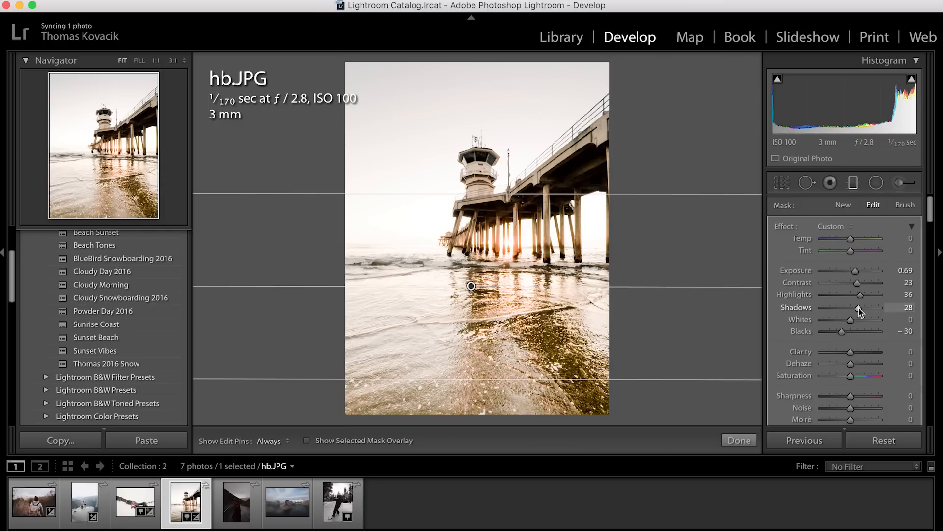
{"action": "left_click_drag", "start_coordinate": [853, 317], "coordinate": [855, 310]}
{"action": "left_click", "coordinate": [855, 320]}
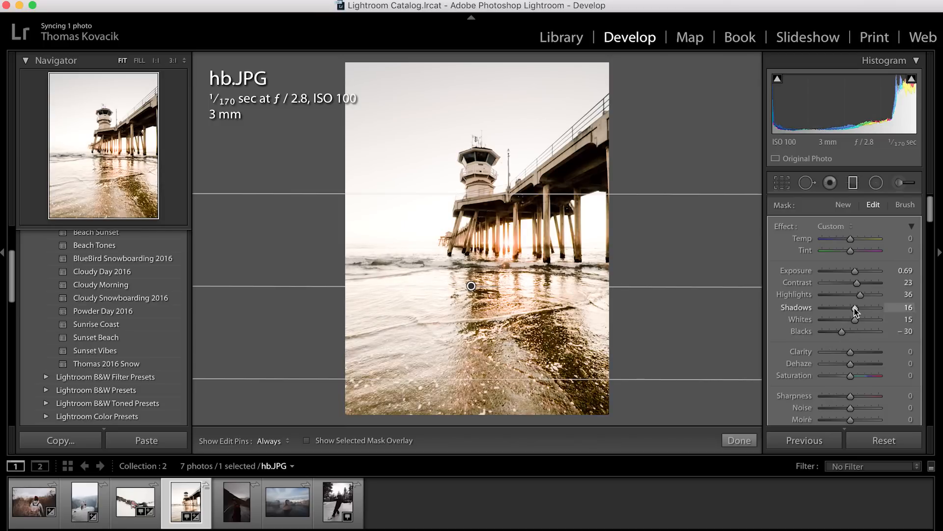
{"action": "double_click", "coordinate": [854, 272]}
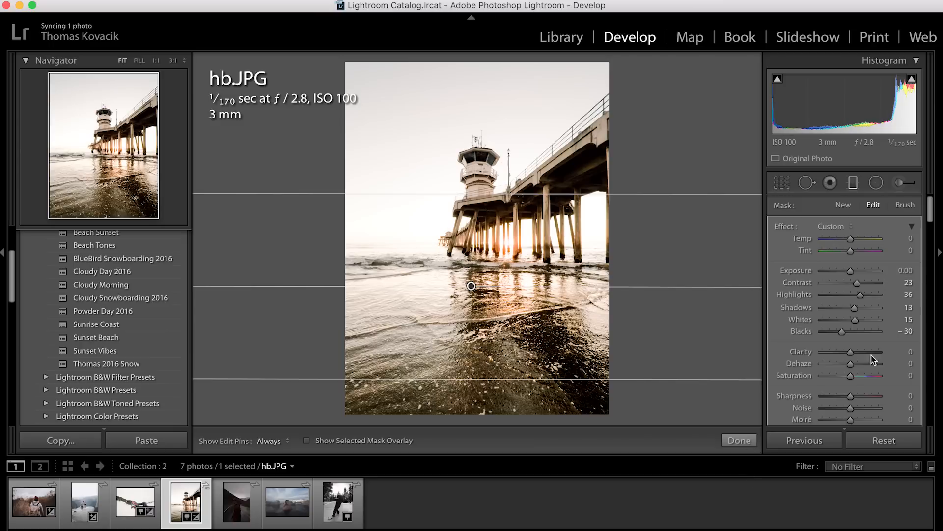
{"action": "left_click_drag", "start_coordinate": [846, 334], "coordinate": [851, 335]}
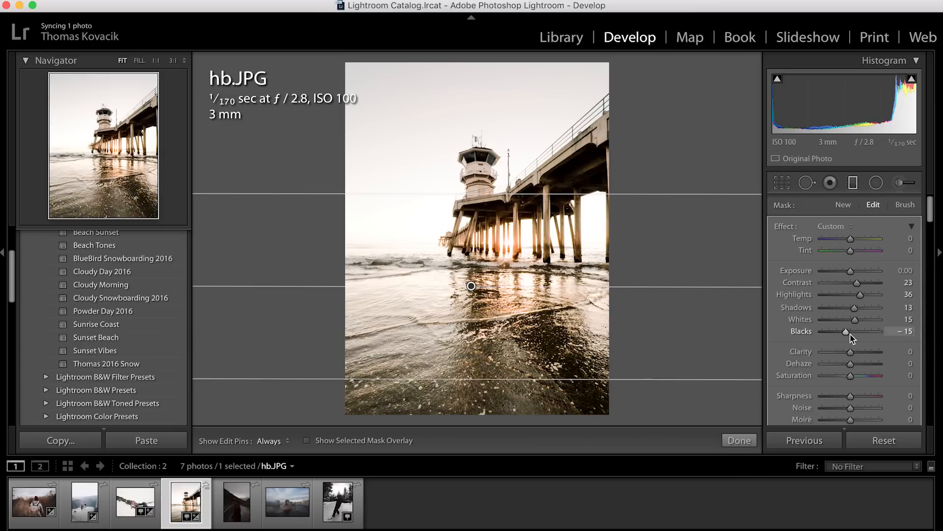
{"action": "left_click", "coordinate": [740, 441]}
Enable the lens profile corrections for hb.JPG
{"action": "scroll", "coordinate": [854, 346], "scroll_direction": "down", "scroll_amount": 5}
{"action": "scroll", "coordinate": [855, 347], "scroll_direction": "down", "scroll_amount": 12}
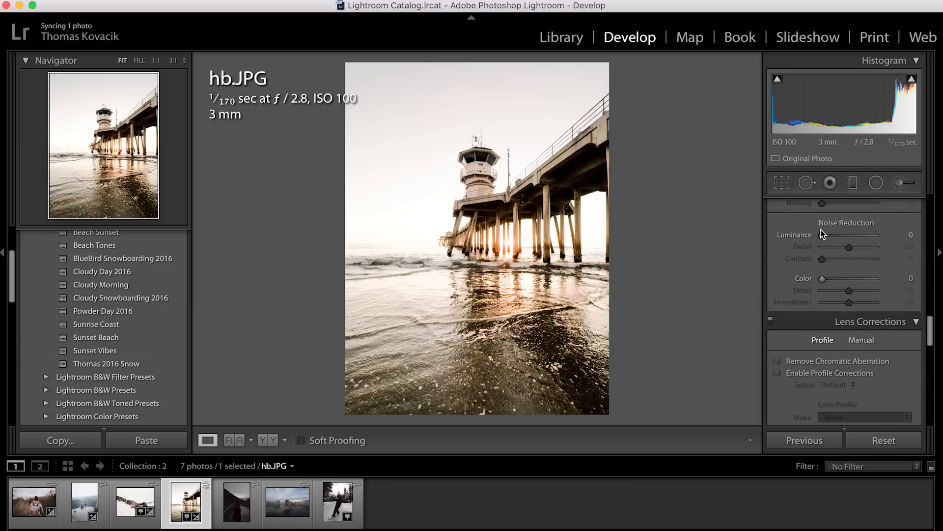
{"action": "scroll", "coordinate": [823, 234], "scroll_direction": "up", "scroll_amount": 3}
{"action": "scroll", "coordinate": [851, 295], "scroll_direction": "down", "scroll_amount": 2}
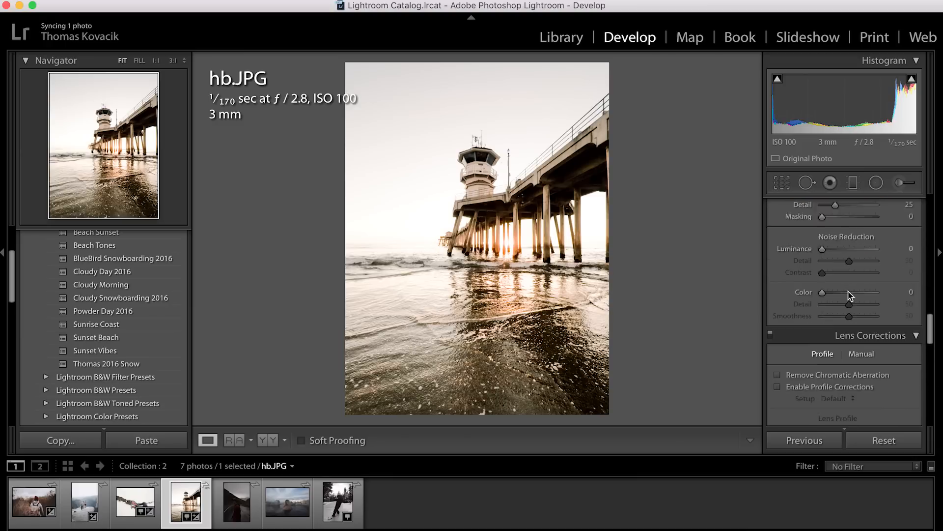
{"action": "scroll", "coordinate": [851, 295], "scroll_direction": "down", "scroll_amount": 2}
{"action": "left_click", "coordinate": [777, 353]}
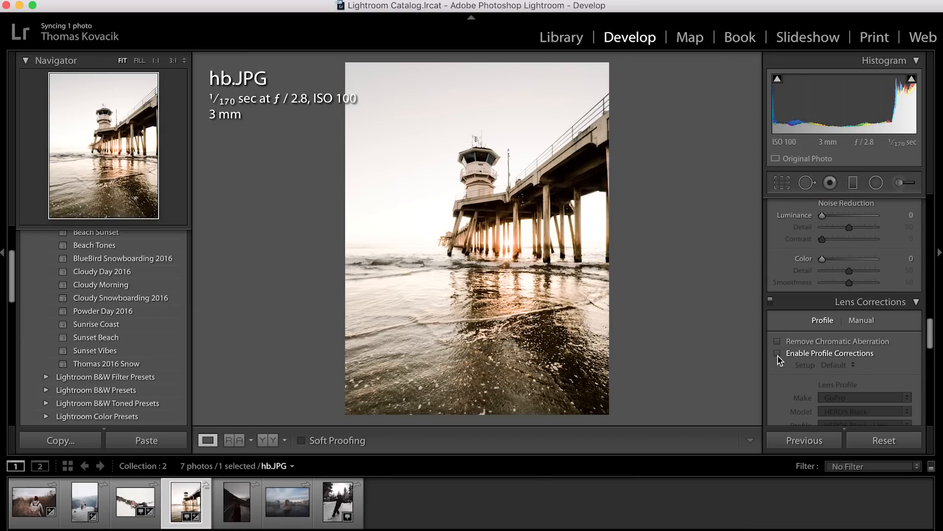
{"action": "left_click", "coordinate": [777, 354]}
{"action": "scroll", "coordinate": [778, 355], "scroll_direction": "down", "scroll_amount": 10}
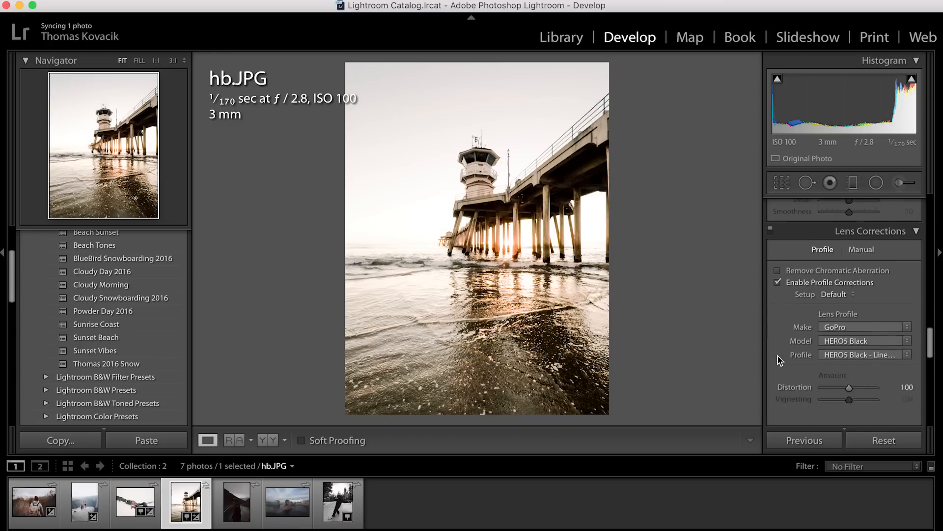
Add a post-crop vignette to hb.JPG with amount −7 and feather 79
{"action": "scroll", "coordinate": [841, 332], "scroll_direction": "down", "scroll_amount": 6}
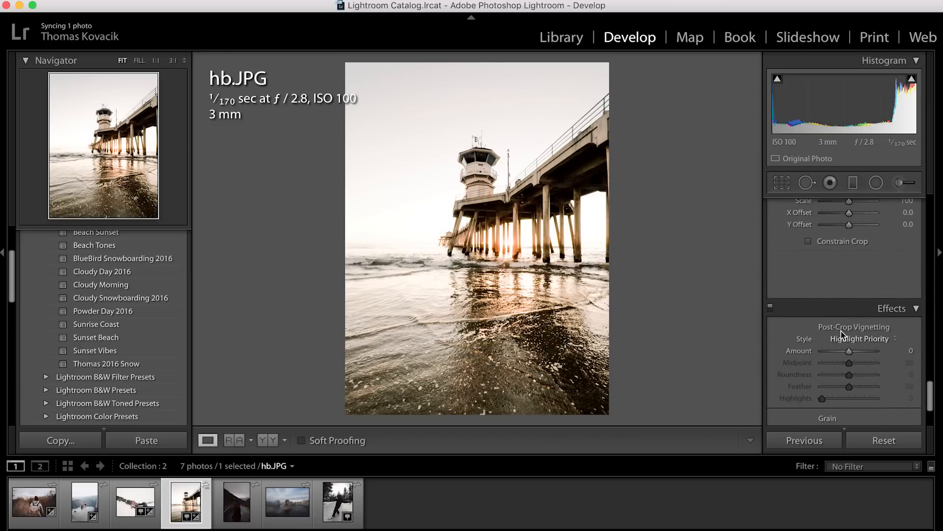
{"action": "scroll", "coordinate": [845, 335], "scroll_direction": "down", "scroll_amount": 2}
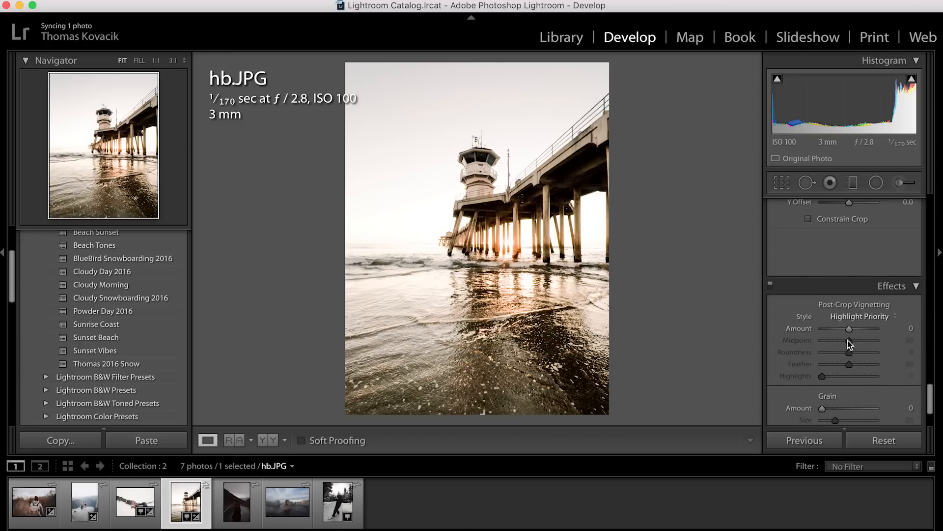
{"action": "left_click_drag", "start_coordinate": [851, 332], "coordinate": [850, 332]}
{"action": "left_click_drag", "start_coordinate": [848, 364], "coordinate": [864, 364]}
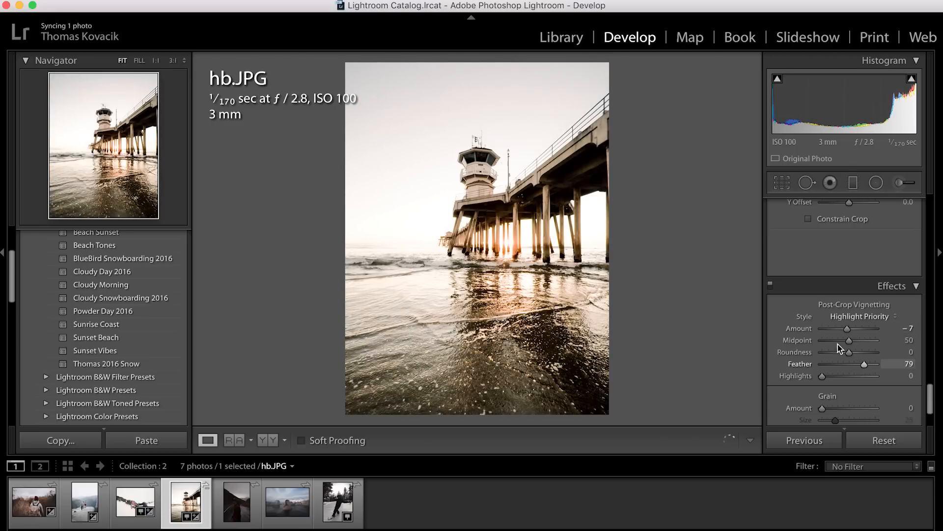
Straighten hb.JPG by an angle of −0.74, apply the crop, and compare the result with the before view
{"action": "left_click", "coordinate": [781, 182]}
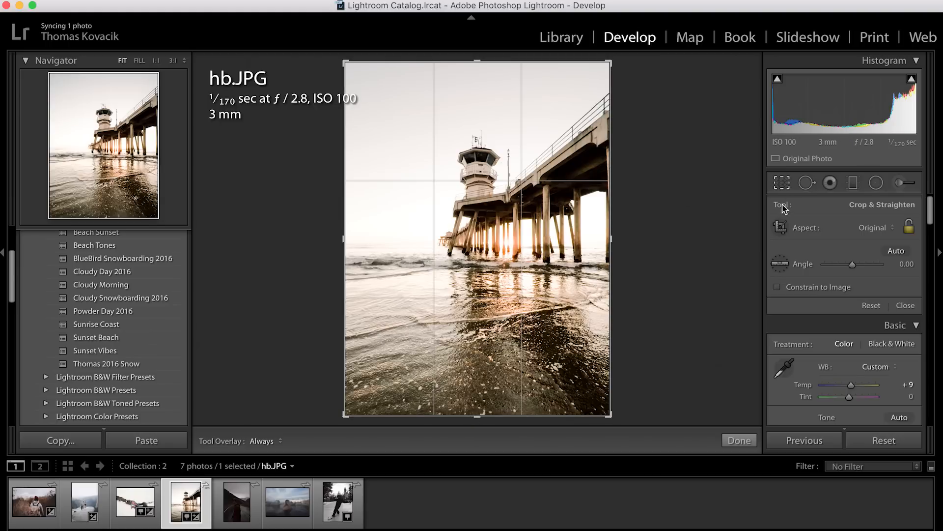
{"action": "left_click", "coordinate": [782, 184]}
{"action": "left_click", "coordinate": [783, 186]}
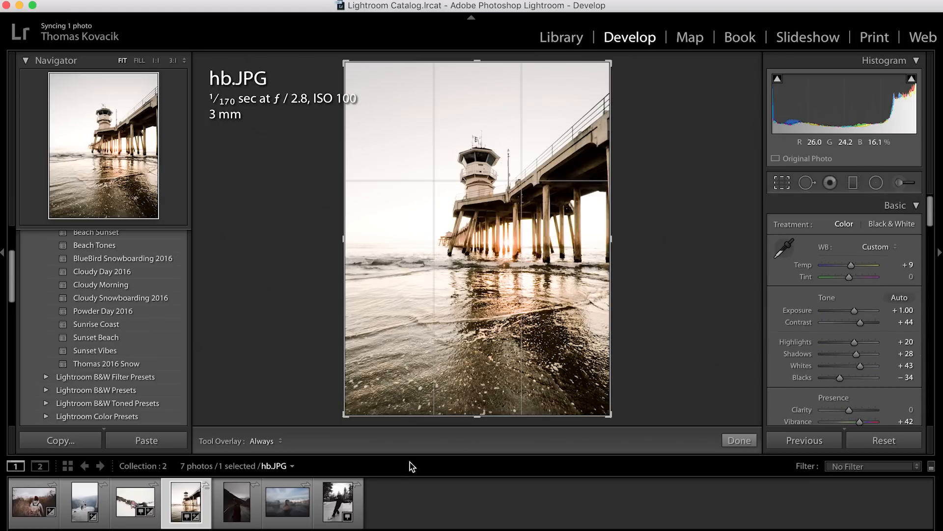
{"action": "left_click_drag", "start_coordinate": [478, 423], "coordinate": [482, 424]}
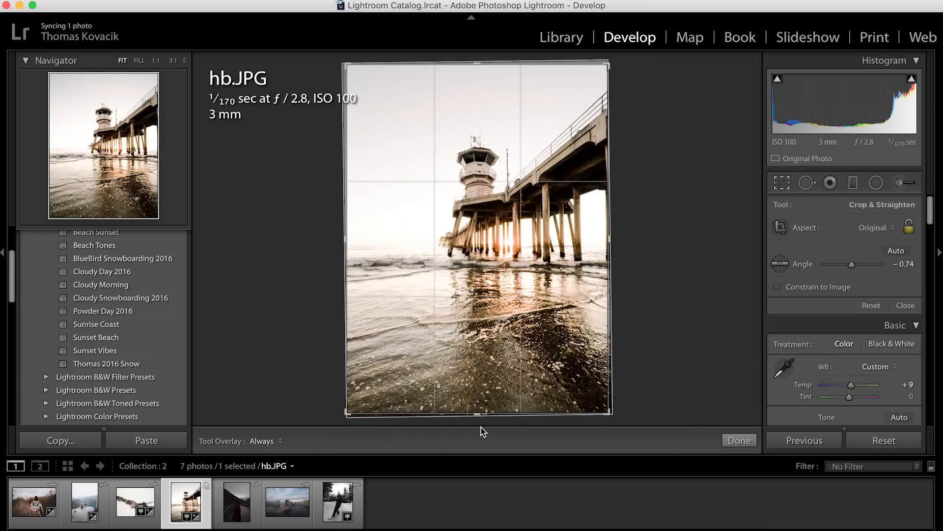
{"action": "key", "text": "Return"}
{"action": "key", "text": "backslash"}
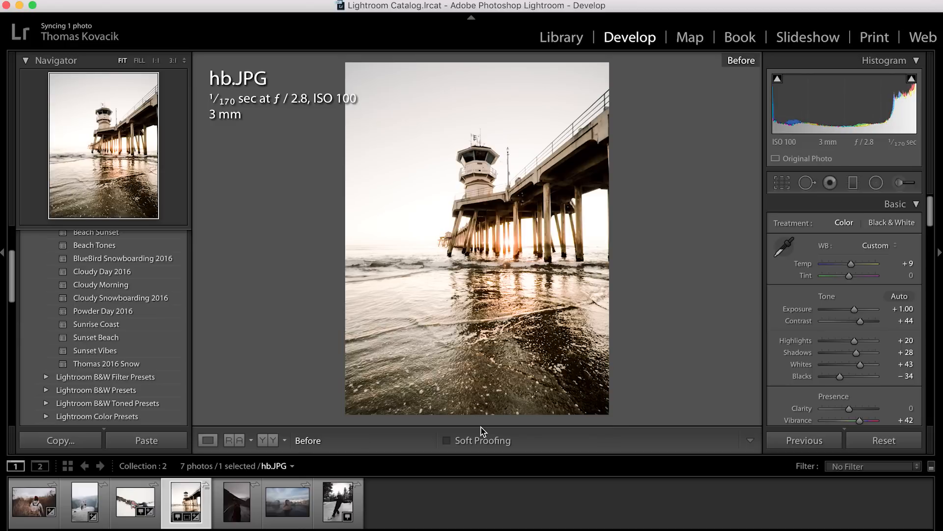
{"action": "key", "text": "backslash"}
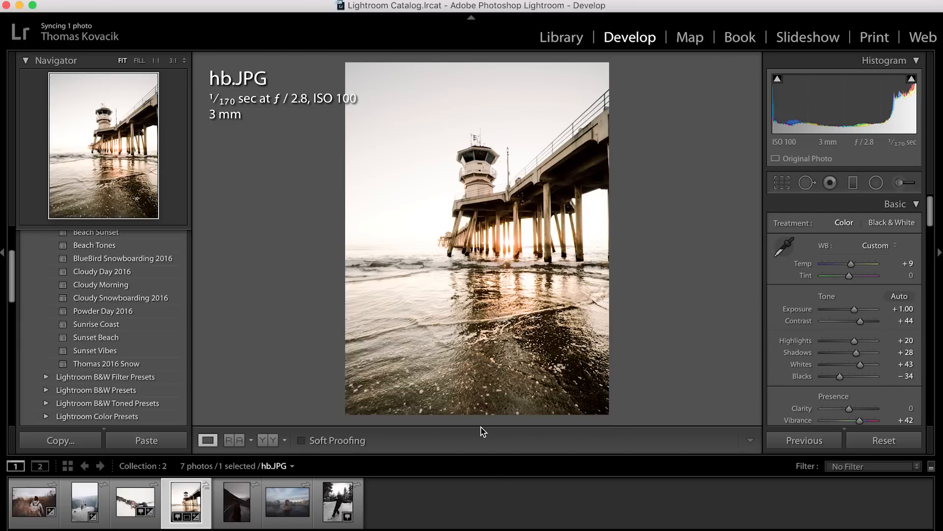
On 3.CR2, set exposure 1.70, contrast 20, highlights 39, shadows 4, whites −50, blacks 31, vibrance 46 and saturation −27
{"action": "left_click", "coordinate": [234, 504]}
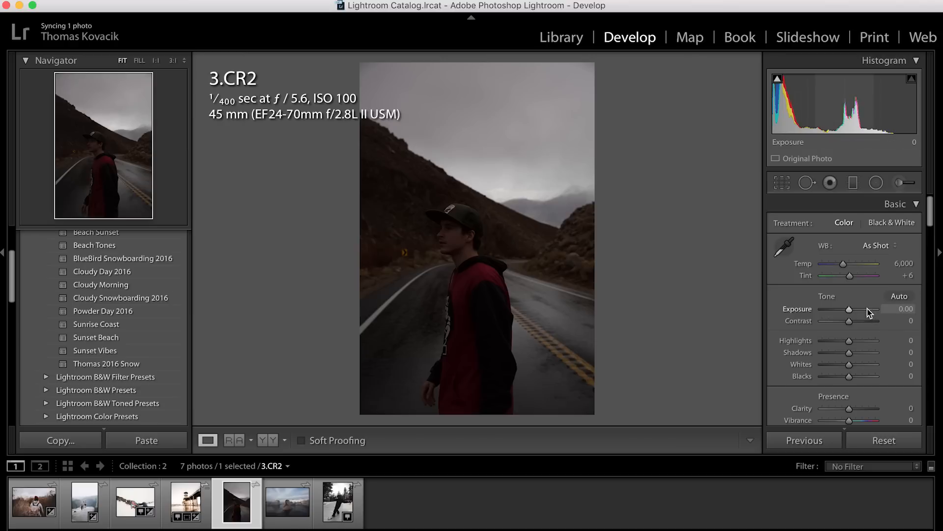
{"action": "left_click_drag", "start_coordinate": [851, 309], "coordinate": [850, 358]}
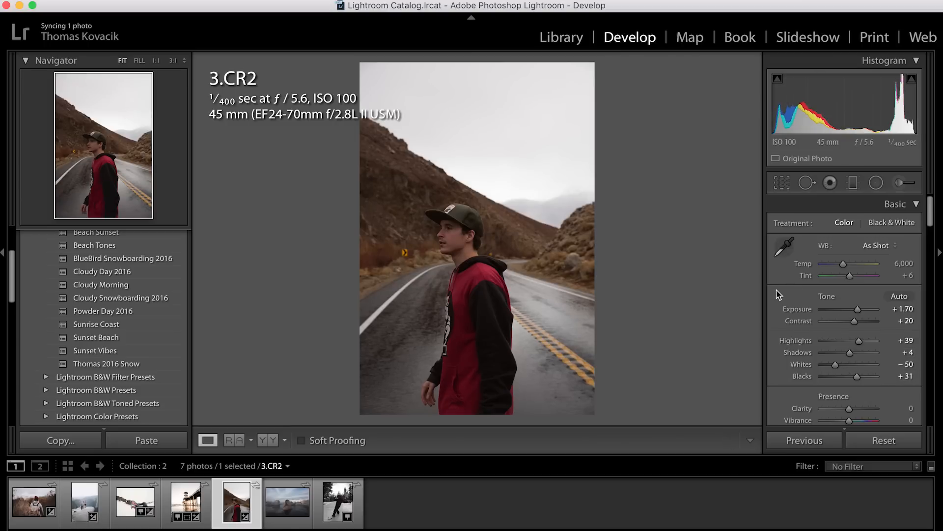
{"action": "scroll", "coordinate": [778, 295], "scroll_direction": "down", "scroll_amount": 3}
{"action": "left_click_drag", "start_coordinate": [855, 351], "coordinate": [863, 351]}
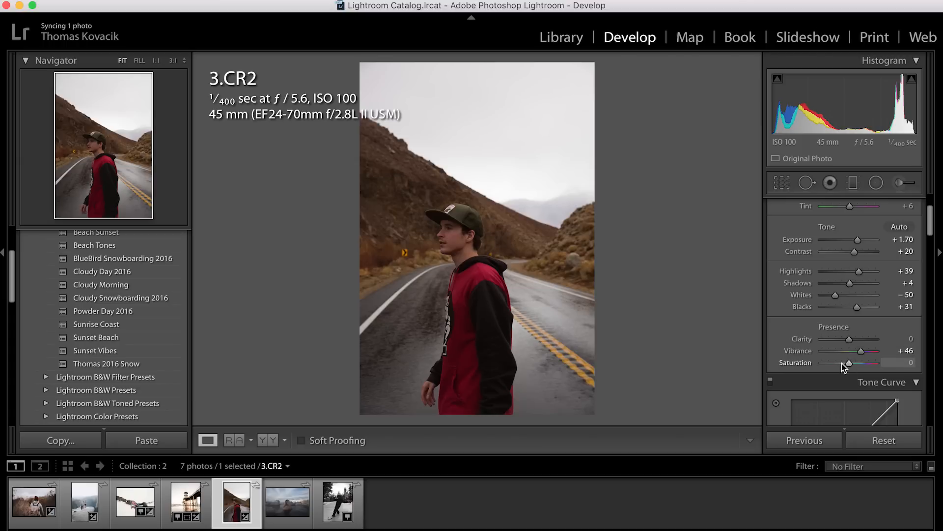
{"action": "left_click", "coordinate": [841, 363]}
Shape the RGB tone curve into a soft S with blacks lifted to 8.6% and the white point lowered slightly, and compare with the original
{"action": "scroll", "coordinate": [835, 374], "scroll_direction": "down", "scroll_amount": 4}
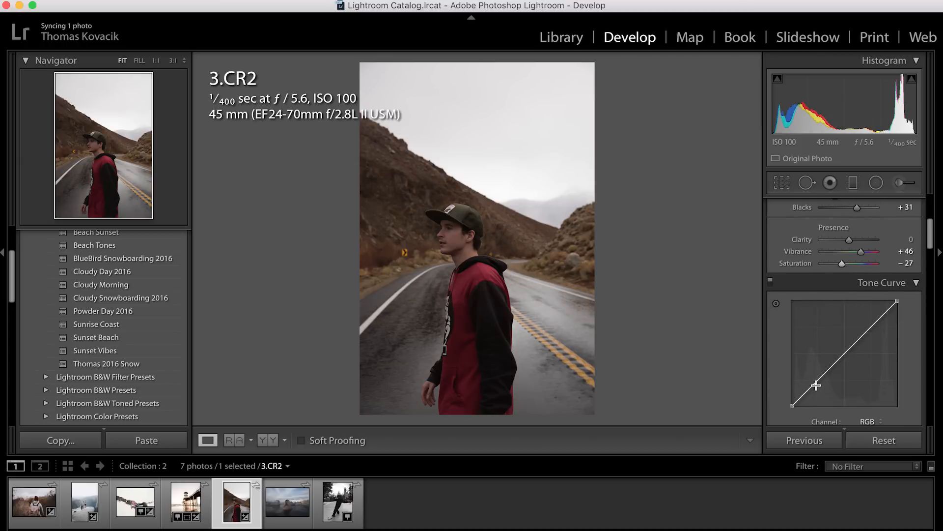
{"action": "left_click_drag", "start_coordinate": [817, 382], "coordinate": [818, 383]}
{"action": "left_click_drag", "start_coordinate": [846, 353], "coordinate": [847, 356]}
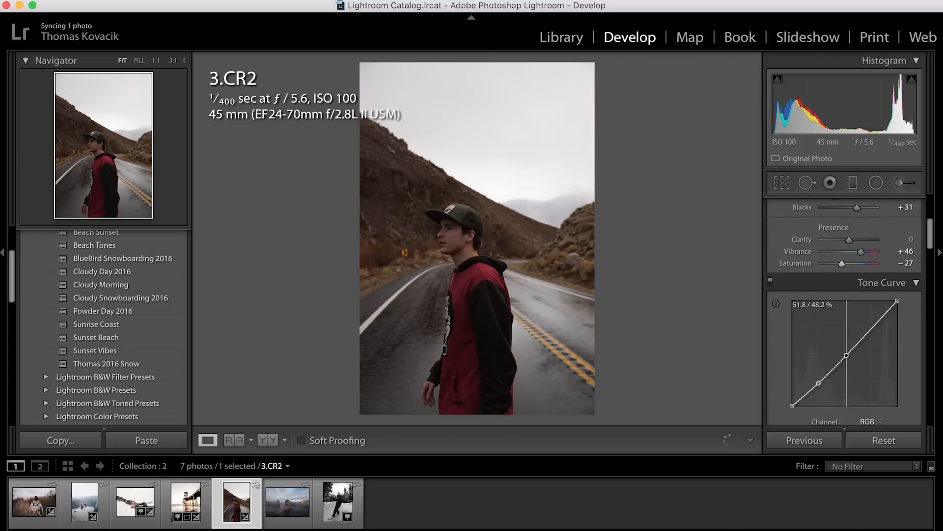
{"action": "left_click_drag", "start_coordinate": [877, 321], "coordinate": [897, 307]}
{"action": "left_click_drag", "start_coordinate": [793, 405], "coordinate": [792, 397]}
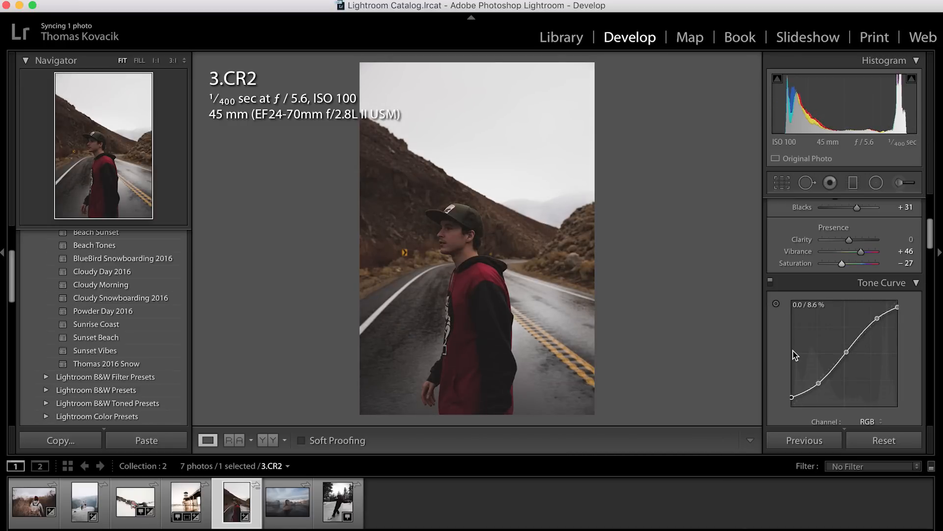
{"action": "key", "text": "backslash"}
{"action": "key", "text": "backslash"}
{"action": "key", "text": "backslash"}
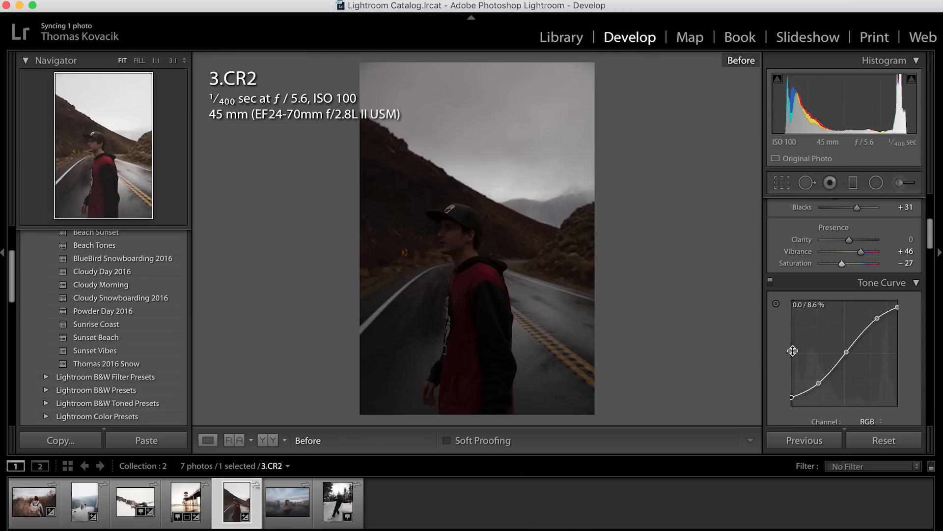
{"action": "key", "text": "backslash"}
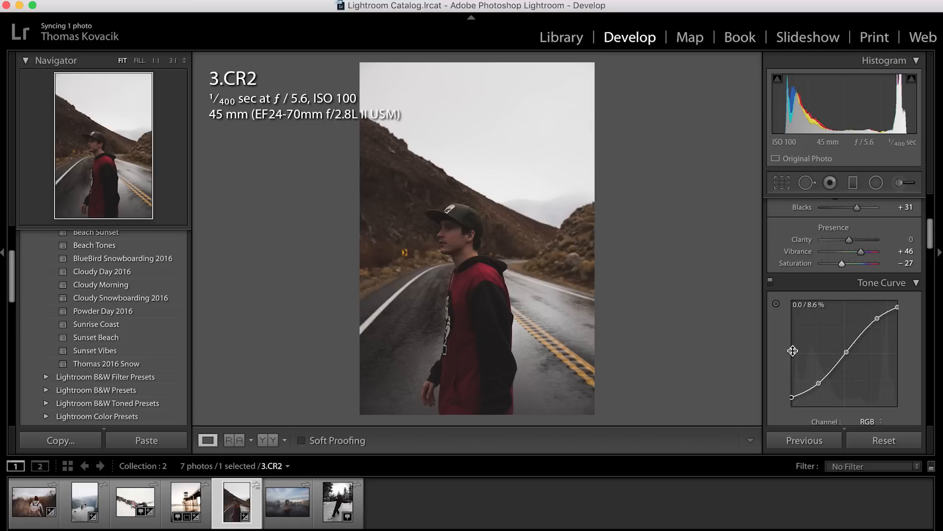
Shift the HSL hues of 3.CR2 to red −4, orange −1 and yellow −14
{"action": "scroll", "coordinate": [879, 376], "scroll_direction": "down", "scroll_amount": 5}
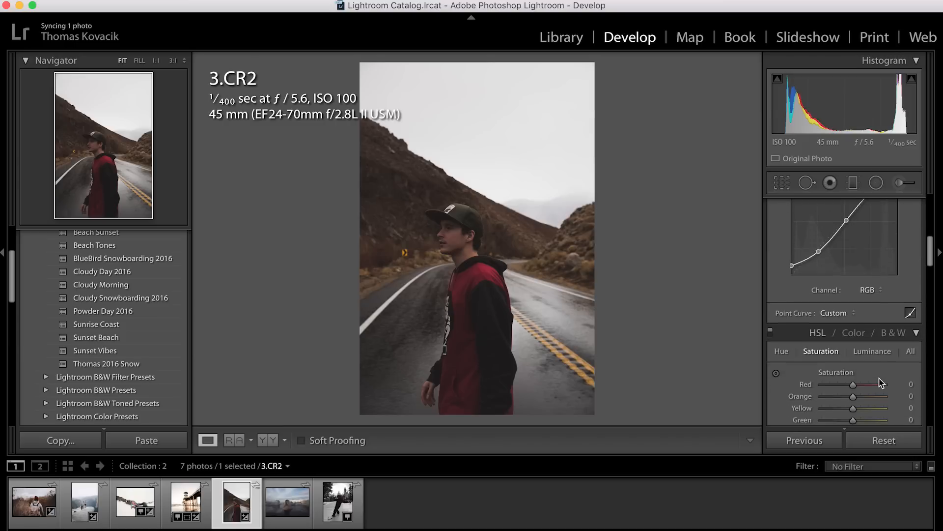
{"action": "scroll", "coordinate": [869, 291], "scroll_direction": "down", "scroll_amount": 4}
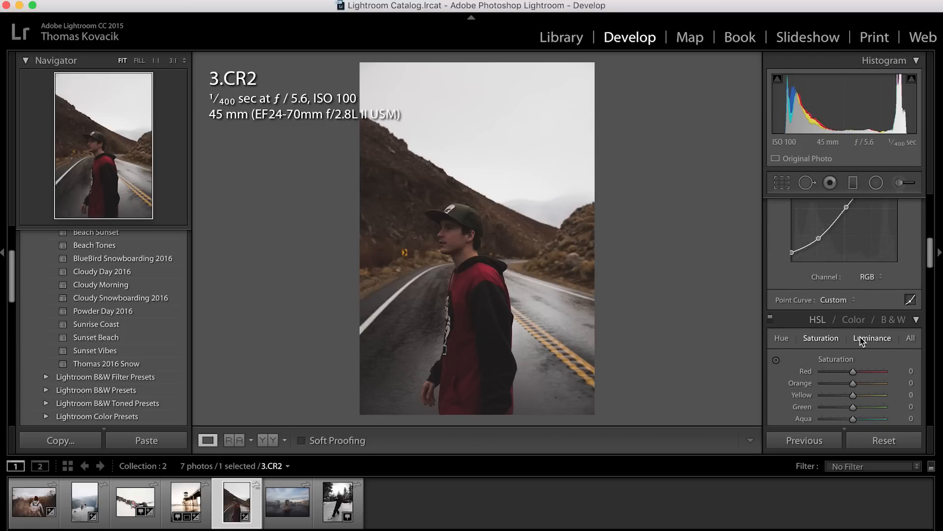
{"action": "left_click", "coordinate": [782, 257]}
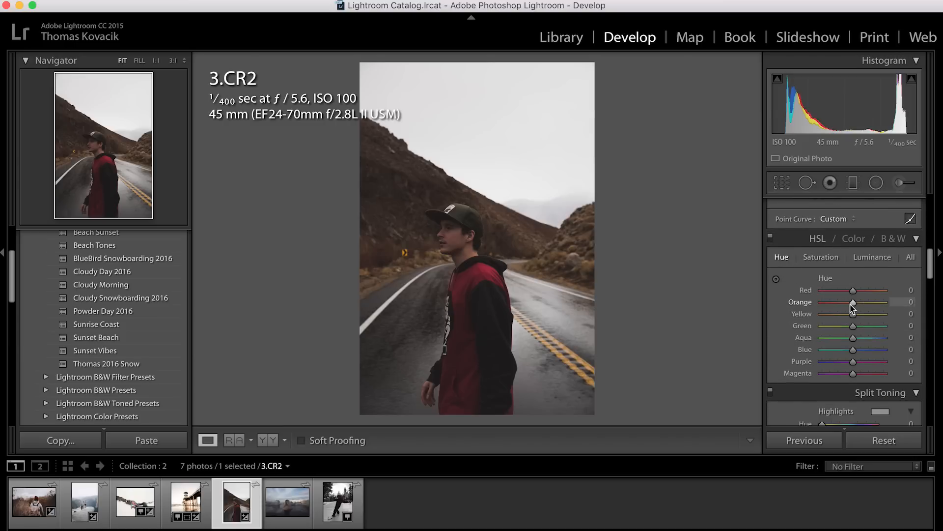
{"action": "mouse_move", "coordinate": [850, 304]}
{"action": "left_mouse_down"}
{"action": "mouse_move", "coordinate": [842, 307]}
{"action": "mouse_move", "coordinate": [852, 307]}
{"action": "left_mouse_up"}
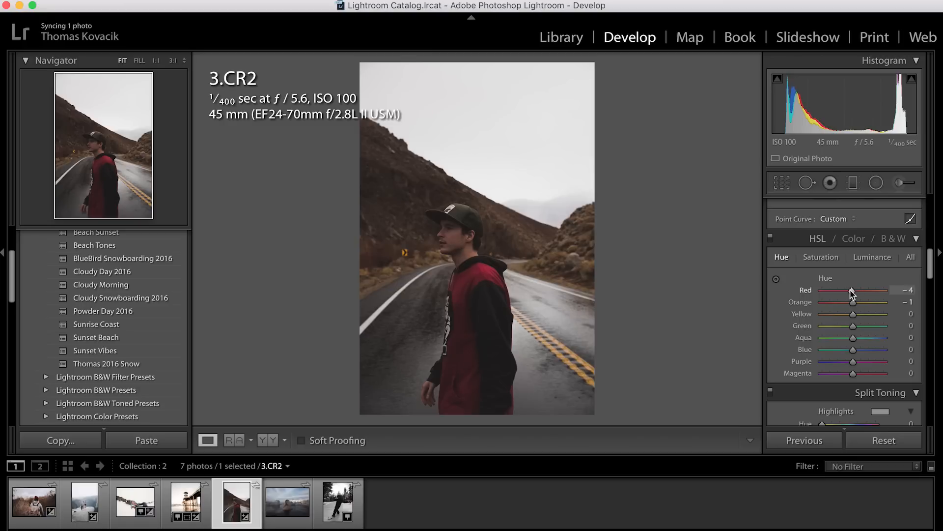
{"action": "left_click_drag", "start_coordinate": [851, 315], "coordinate": [842, 315]}
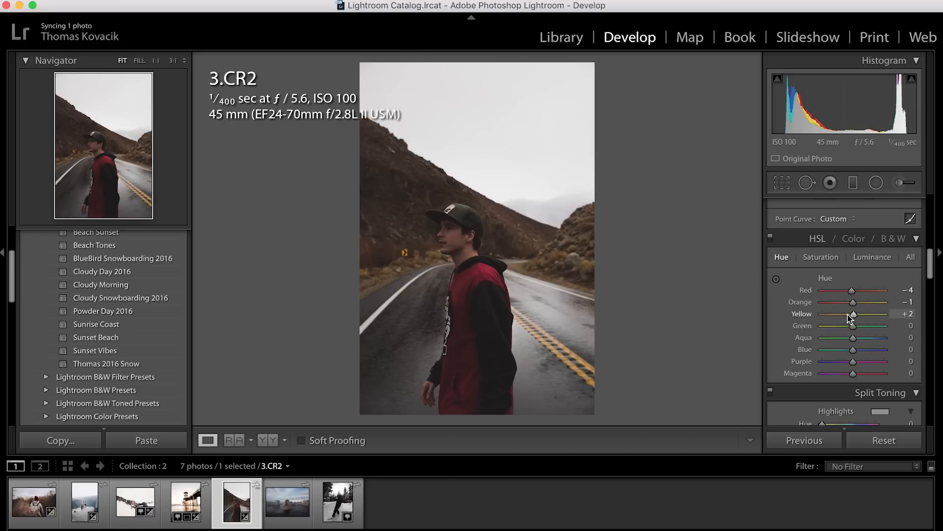
{"action": "left_click", "coordinate": [849, 314]}
Adjust the orange and yellow luminance, and set the orange saturation to 10 and the yellow saturation to −40
{"action": "left_click", "coordinate": [858, 258]}
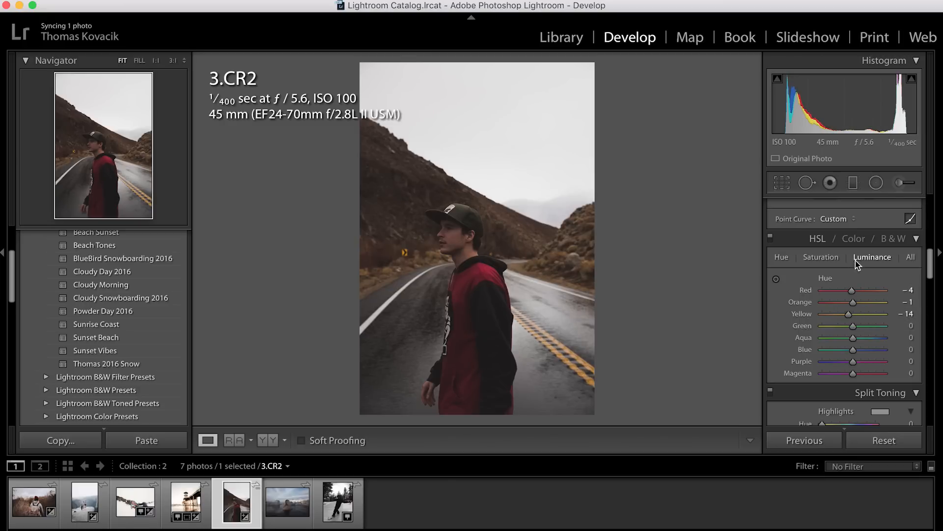
{"action": "left_click_drag", "start_coordinate": [854, 302], "coordinate": [837, 315]}
{"action": "left_click", "coordinate": [833, 259]}
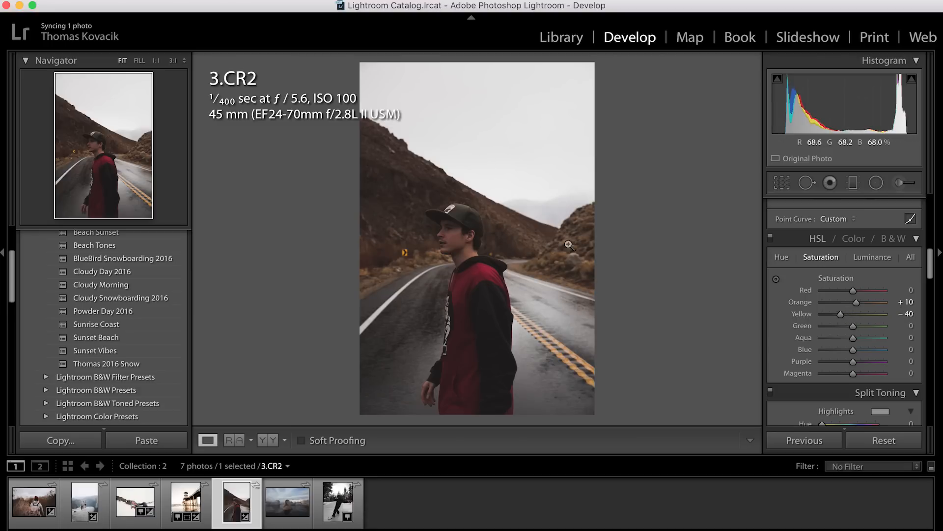
Split tone 3.CR2 with highlights hue 212 and saturation 12, shadows hue 49 and saturation 18, and balance 44, and compare with the original
{"action": "scroll", "coordinate": [867, 317], "scroll_direction": "down", "scroll_amount": 5}
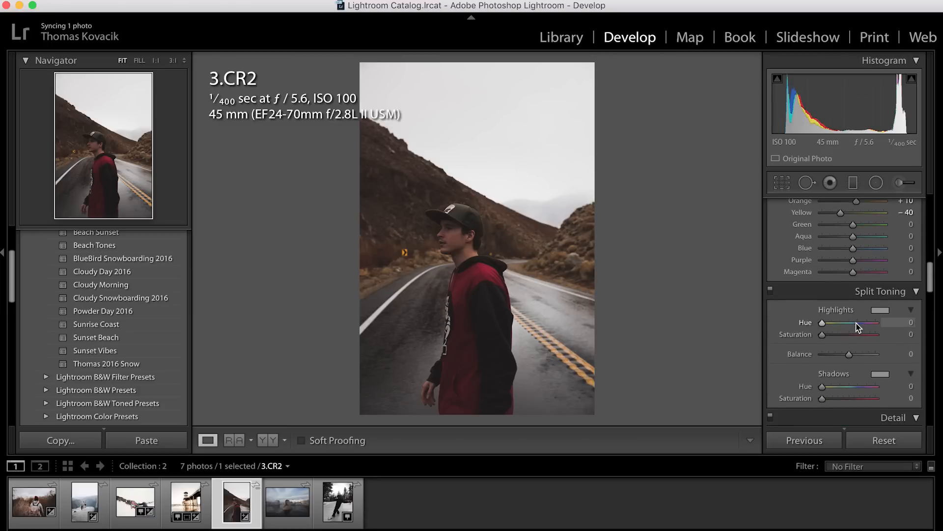
{"action": "left_click", "coordinate": [854, 324]}
{"action": "left_click", "coordinate": [830, 386]}
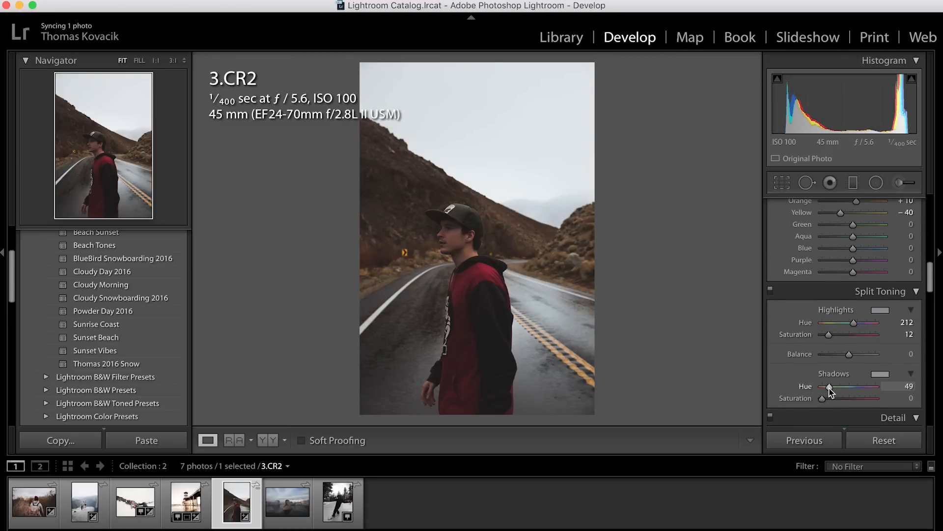
{"action": "left_click", "coordinate": [832, 398]}
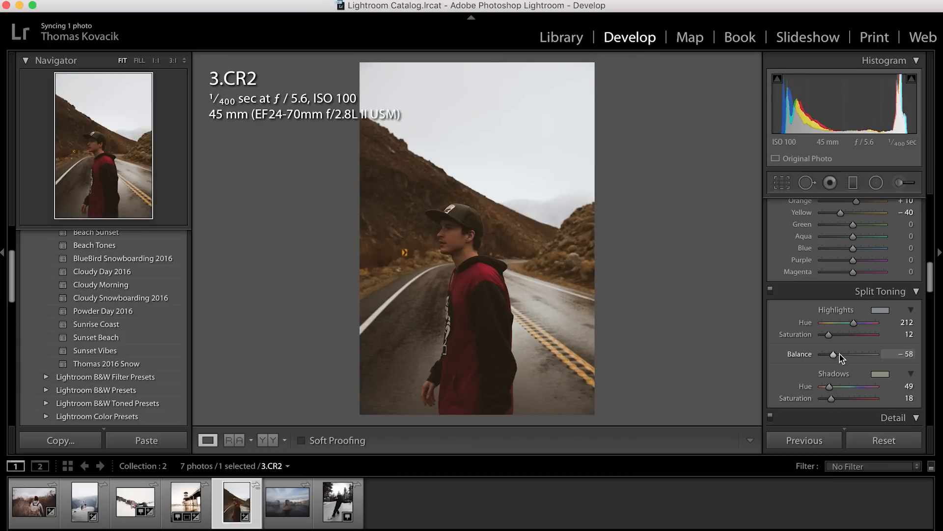
{"action": "left_click", "coordinate": [856, 354]}
{"action": "left_click_drag", "start_coordinate": [864, 356], "coordinate": [860, 355]}
{"action": "key", "text": "backslash"}
{"action": "key", "text": "backslash"}
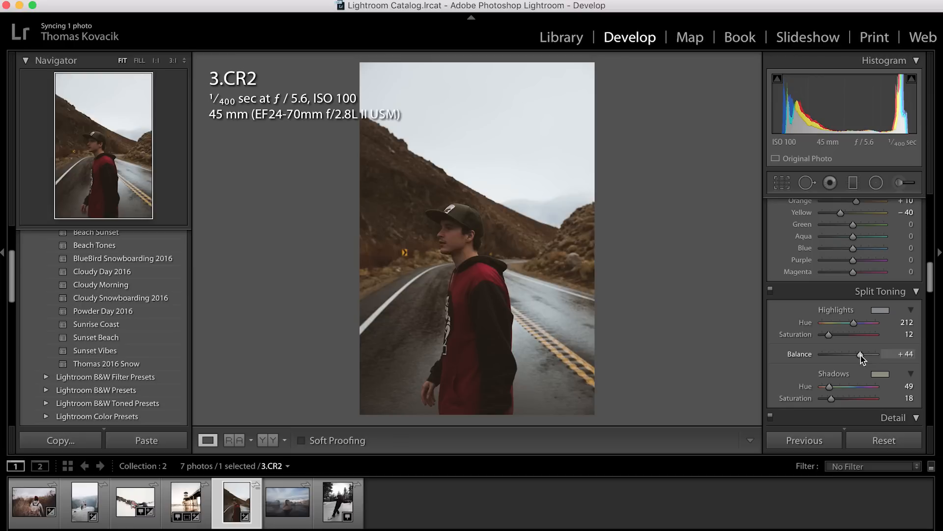
Enable the lens profile corrections for 3.CR2 and add a post-crop vignette with amount −14
{"action": "scroll", "coordinate": [861, 355], "scroll_direction": "down", "scroll_amount": 10}
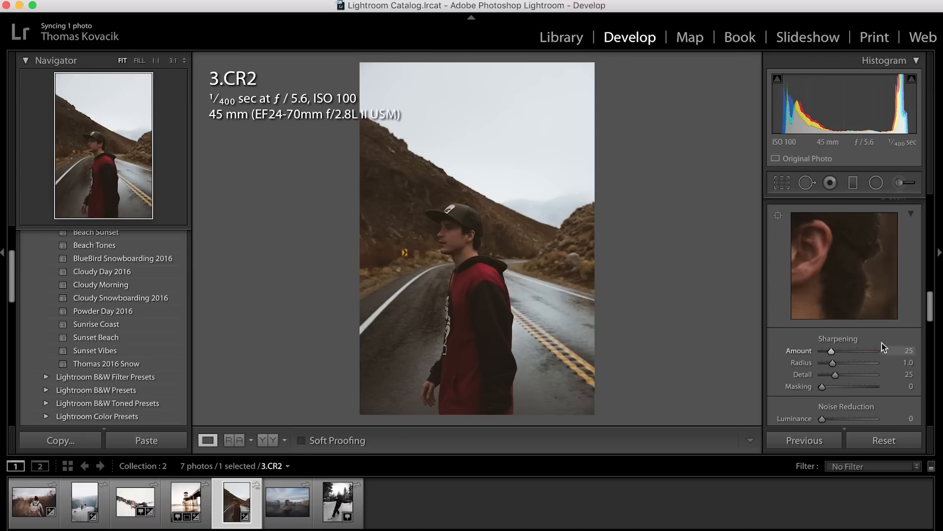
{"action": "scroll", "coordinate": [851, 343], "scroll_direction": "down", "scroll_amount": 5}
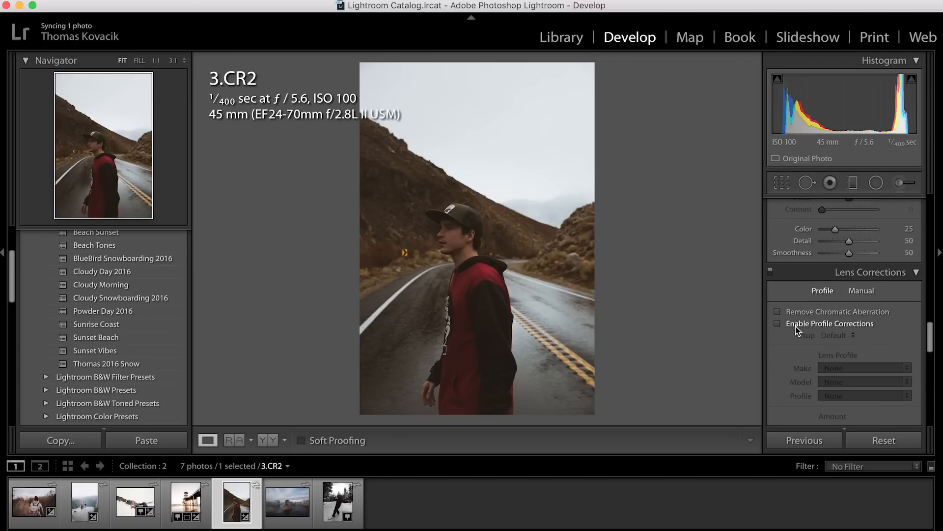
{"action": "scroll", "coordinate": [797, 330], "scroll_direction": "down", "scroll_amount": 8}
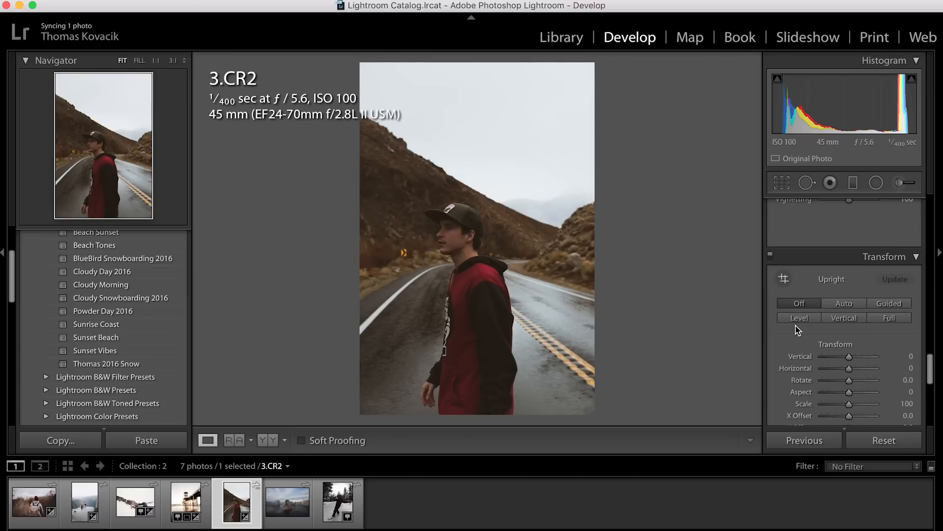
{"action": "scroll", "coordinate": [828, 377], "scroll_direction": "down", "scroll_amount": 2}
{"action": "left_click_drag", "start_coordinate": [849, 360], "coordinate": [843, 358]}
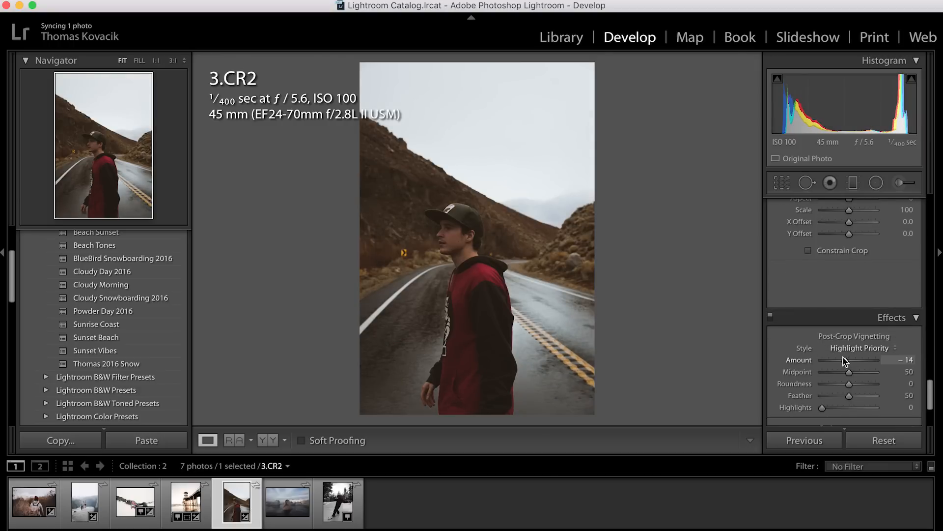
On snow.JPG, set exposure 1.10, contrast 53, highlights 43, shadows 24, whites 20, blacks −49, vibrance 37 and saturation −24
{"action": "left_click", "coordinate": [336, 501]}
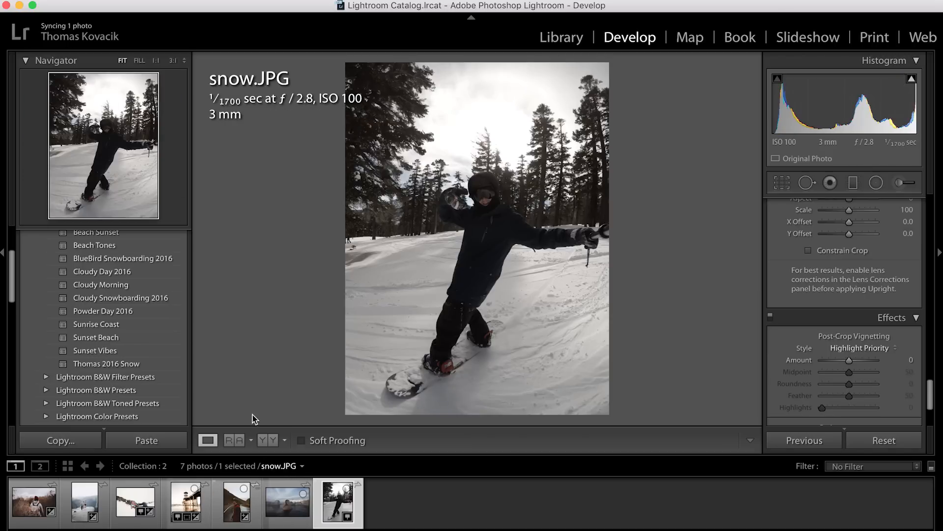
{"action": "scroll", "coordinate": [839, 269], "scroll_direction": "up", "scroll_amount": 15}
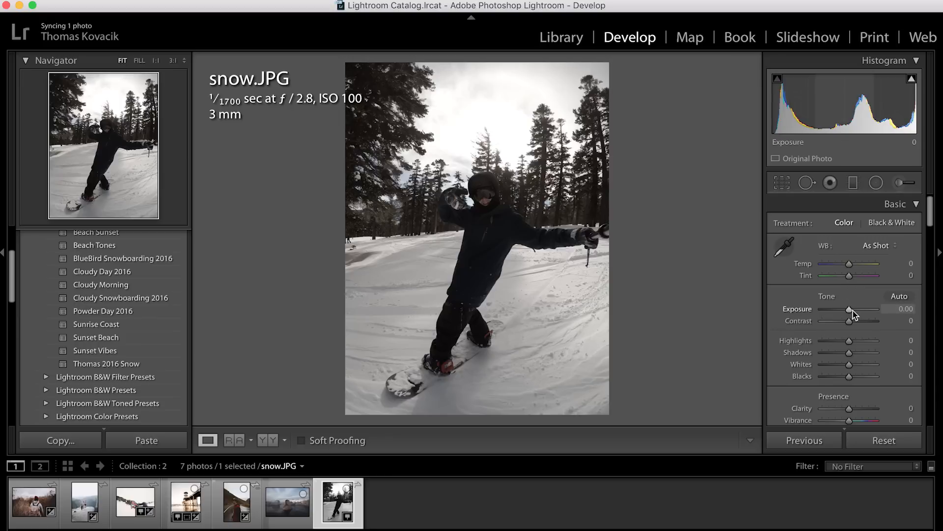
{"action": "left_click_drag", "start_coordinate": [852, 310], "coordinate": [839, 356]}
{"action": "left_click", "coordinate": [856, 351]}
{"action": "scroll", "coordinate": [856, 370], "scroll_direction": "down", "scroll_amount": 5}
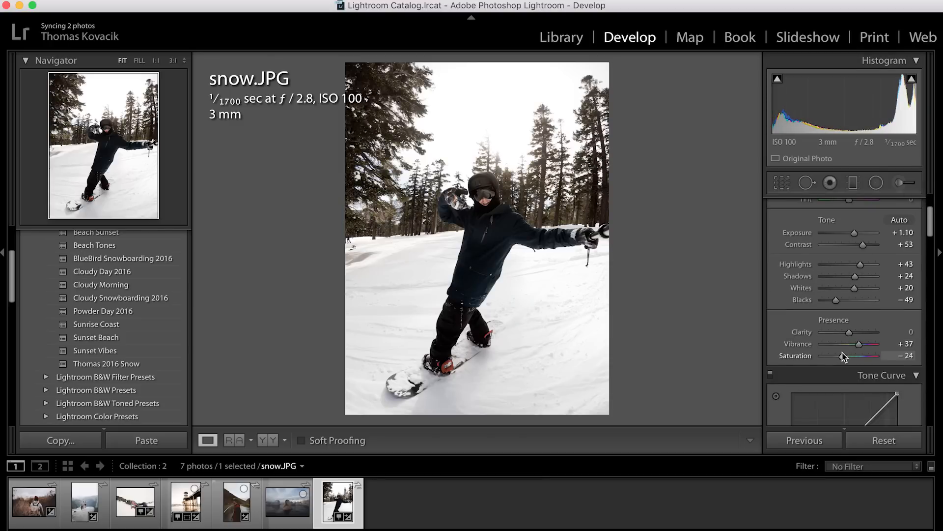
Add a shadow point and a midtone point to the RGB tone curve of snow.JPG, keeping the curve nearly straight
{"action": "scroll", "coordinate": [838, 356], "scroll_direction": "down", "scroll_amount": 5}
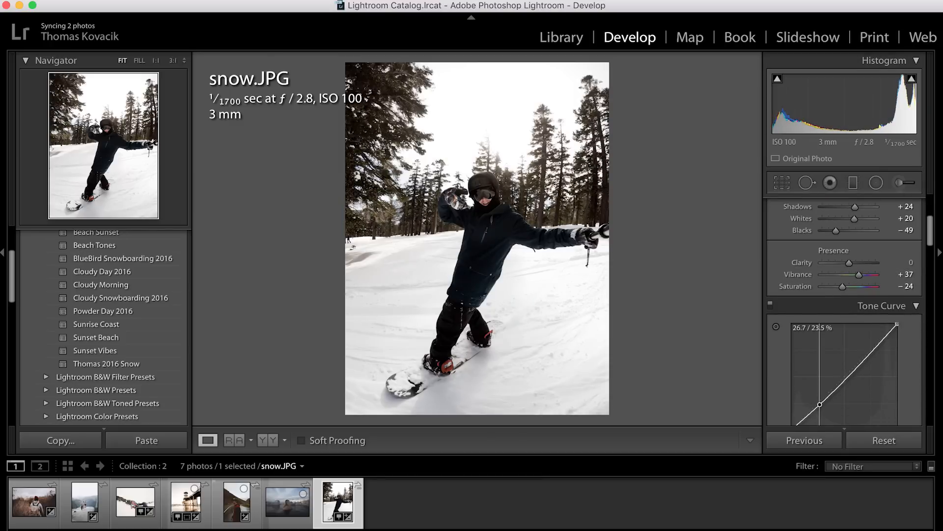
{"action": "left_click_drag", "start_coordinate": [819, 404], "coordinate": [817, 361]}
{"action": "scroll", "coordinate": [843, 374], "scroll_direction": "down", "scroll_amount": 2}
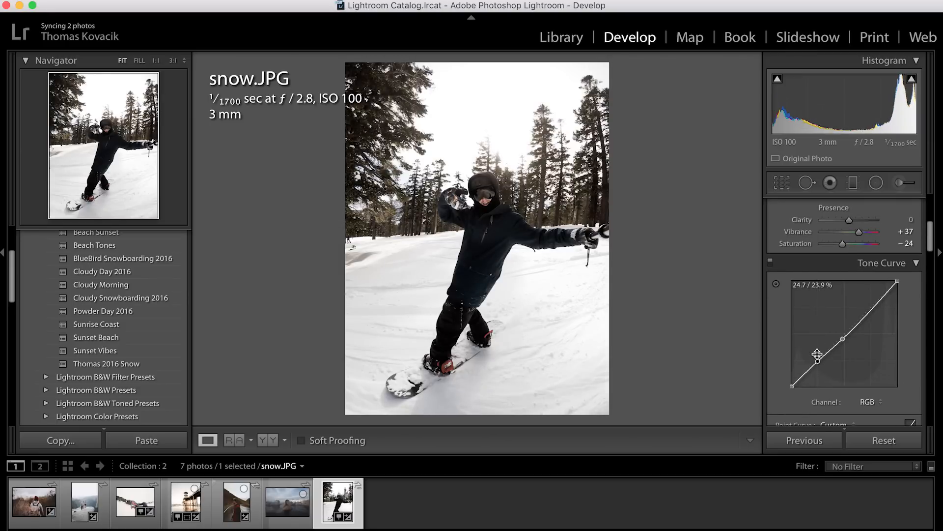
Set the color saturation of snow.JPG to red 97, orange 53, yellow 51 and blue 48, checking the boots up close
{"action": "scroll", "coordinate": [825, 361], "scroll_direction": "down", "scroll_amount": 6}
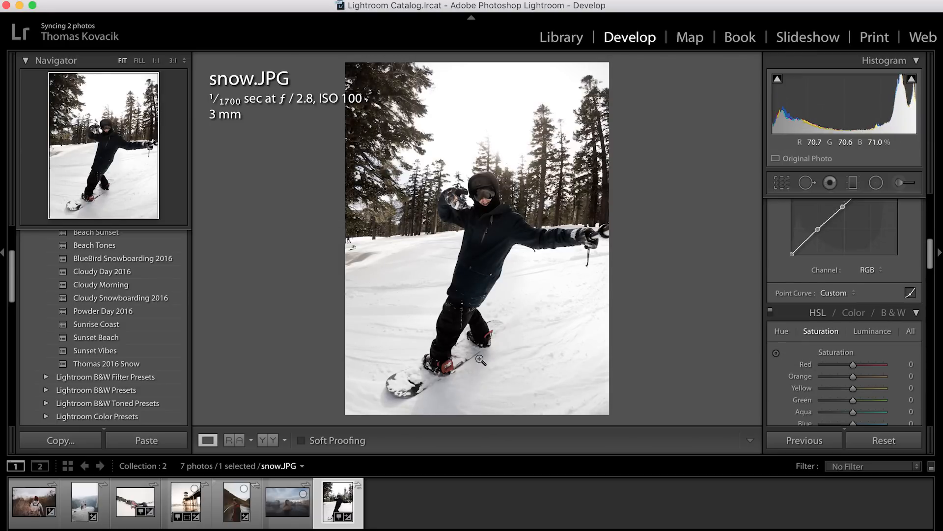
{"action": "left_click_drag", "start_coordinate": [856, 365], "coordinate": [884, 368]}
{"action": "scroll", "coordinate": [869, 368], "scroll_direction": "down", "scroll_amount": 4}
{"action": "left_click", "coordinate": [509, 378]}
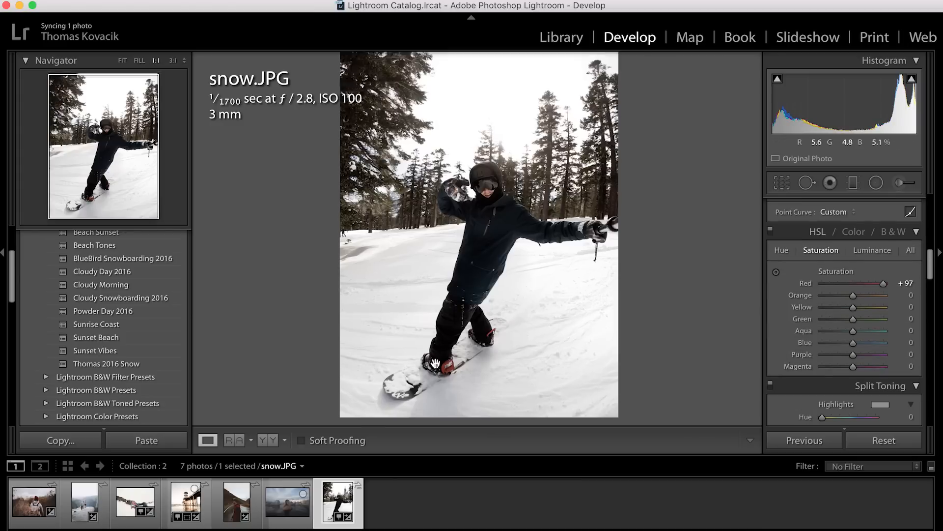
{"action": "left_click_drag", "start_coordinate": [856, 294], "coordinate": [873, 296]}
{"action": "key", "text": "z"}
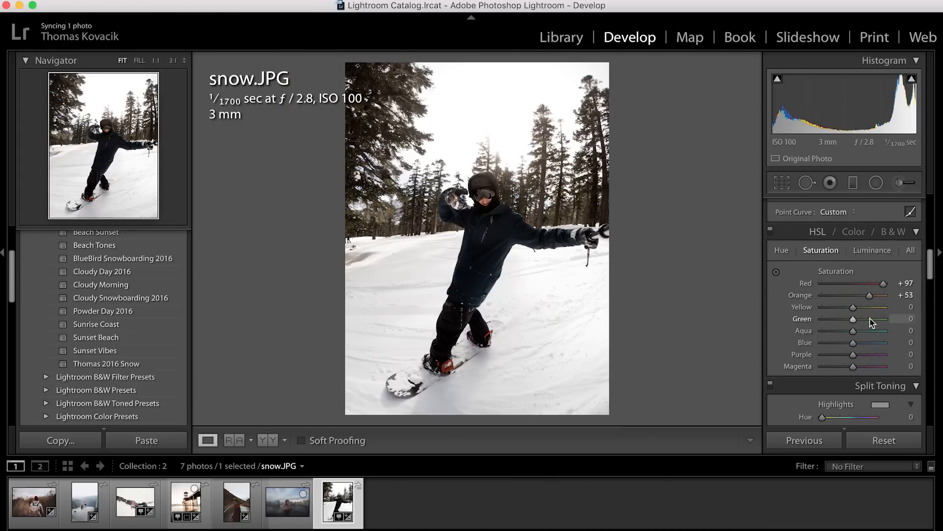
{"action": "left_click", "coordinate": [867, 307]}
{"action": "left_click_drag", "start_coordinate": [868, 310], "coordinate": [868, 312]}
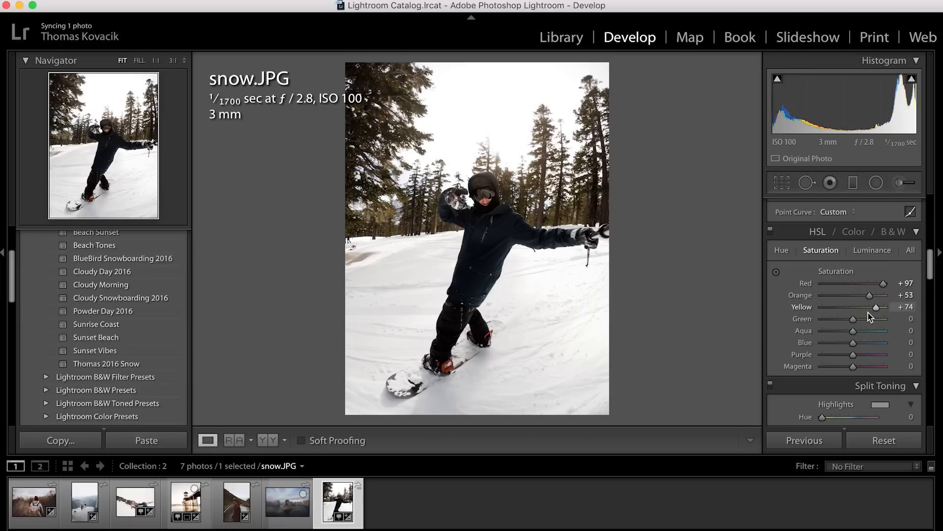
{"action": "left_click", "coordinate": [859, 343]}
{"action": "mouse_move", "coordinate": [859, 347]}
{"action": "left_mouse_down"}
{"action": "mouse_move", "coordinate": [876, 347]}
{"action": "mouse_move", "coordinate": [868, 343]}
{"action": "left_mouse_up"}
Split tone snow.JPG with highlights hue 40 and saturation 18, shadows hue 237 and saturation 7, and balance −40
{"action": "scroll", "coordinate": [868, 344], "scroll_direction": "down", "scroll_amount": 4}
{"action": "left_click", "coordinate": [828, 313]}
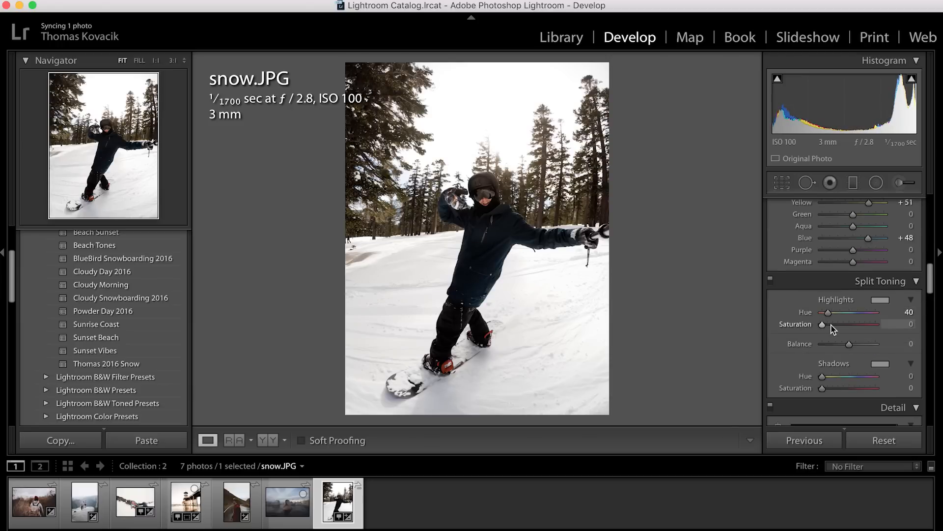
{"action": "left_click", "coordinate": [831, 325]}
{"action": "left_click", "coordinate": [834, 388]}
{"action": "left_click_drag", "start_coordinate": [846, 376], "coordinate": [826, 388]}
{"action": "mouse_move", "coordinate": [827, 345]}
{"action": "left_mouse_down"}
{"action": "mouse_move", "coordinate": [854, 347]}
{"action": "mouse_move", "coordinate": [838, 352]}
{"action": "left_mouse_up"}
{"action": "scroll", "coordinate": [838, 351], "scroll_direction": "down", "scroll_amount": 5}
{"action": "scroll", "coordinate": [838, 352], "scroll_direction": "up", "scroll_amount": 4}
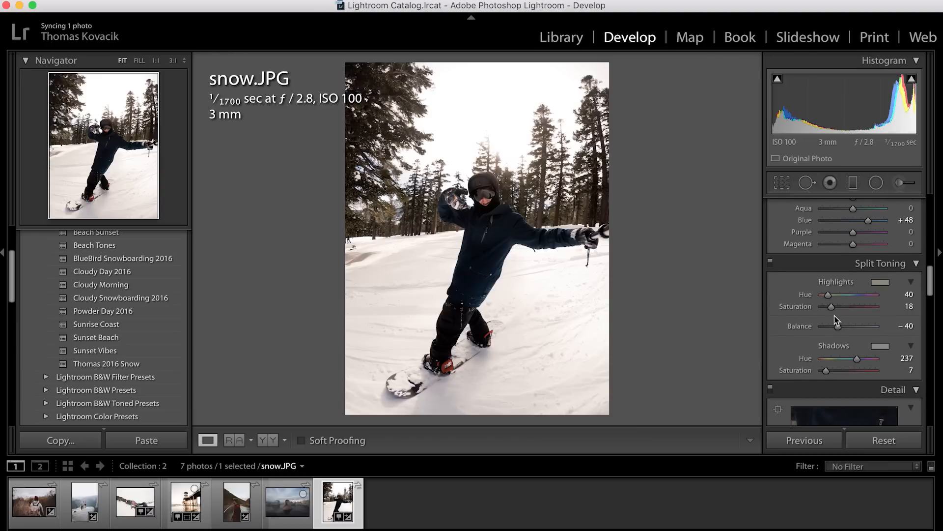
Set the sharpening amount of snow.JPG to 20
{"action": "scroll", "coordinate": [827, 310], "scroll_direction": "down", "scroll_amount": 5}
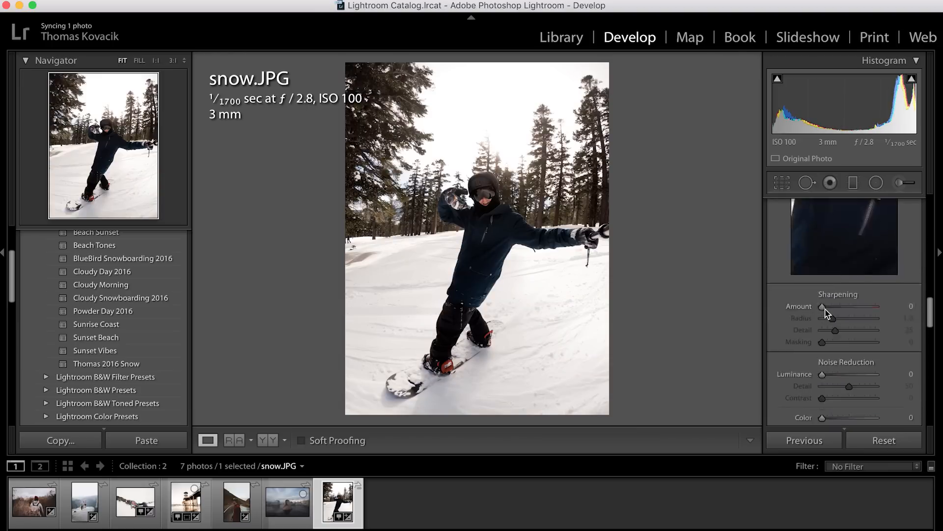
{"action": "scroll", "coordinate": [826, 313], "scroll_direction": "down", "scroll_amount": 6}
{"action": "scroll", "coordinate": [826, 312], "scroll_direction": "up", "scroll_amount": 3}
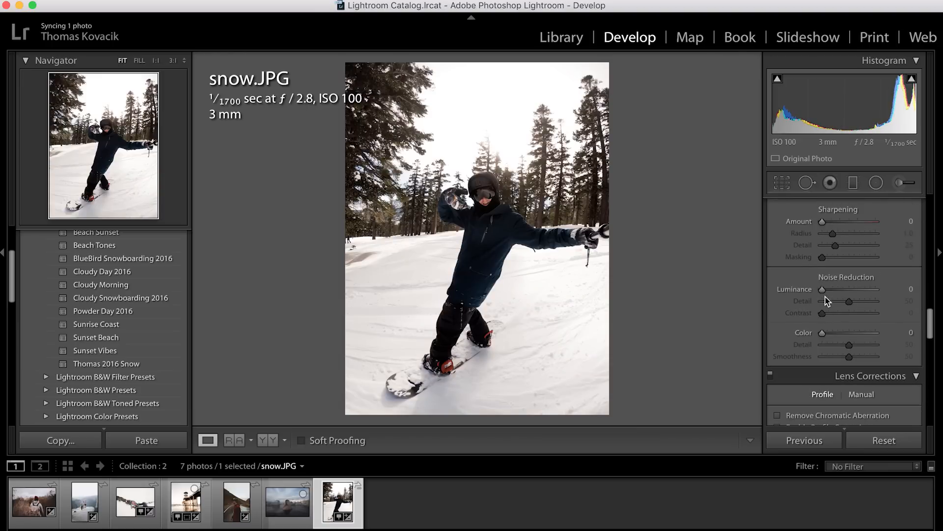
{"action": "left_click", "coordinate": [827, 227]}
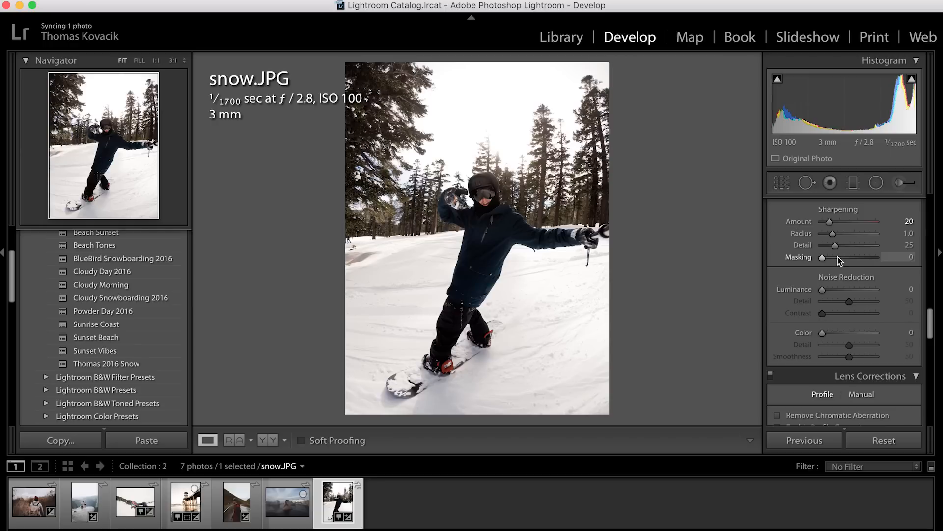
Enable the lens profile corrections for snow.JPG and give the post-crop vignette a slightly negative amount
{"action": "scroll", "coordinate": [840, 260], "scroll_direction": "down", "scroll_amount": 5}
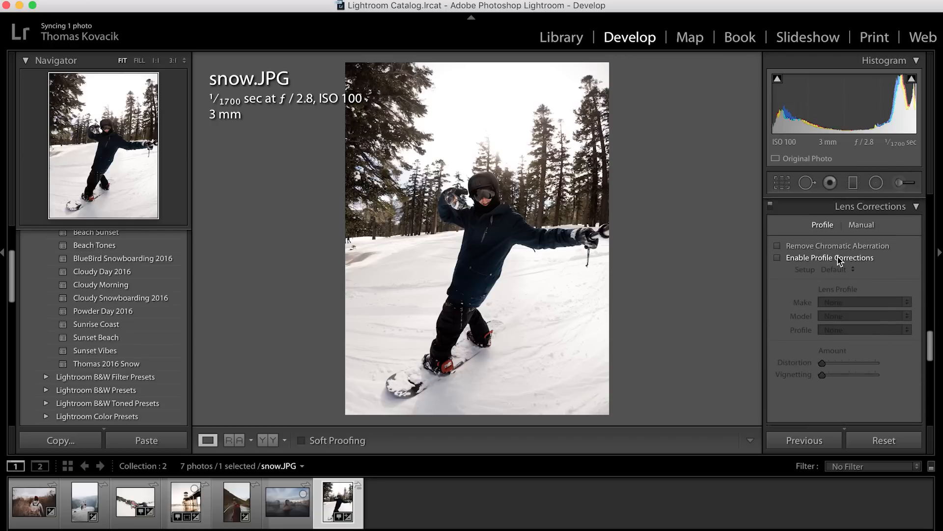
{"action": "left_click", "coordinate": [783, 258]}
{"action": "scroll", "coordinate": [786, 261], "scroll_direction": "down", "scroll_amount": 10}
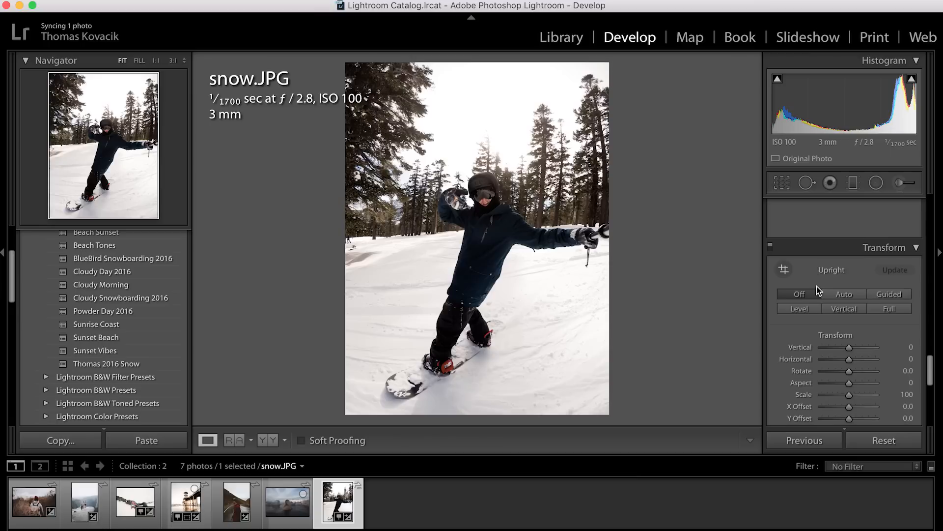
{"action": "left_click_drag", "start_coordinate": [848, 338], "coordinate": [844, 340]}
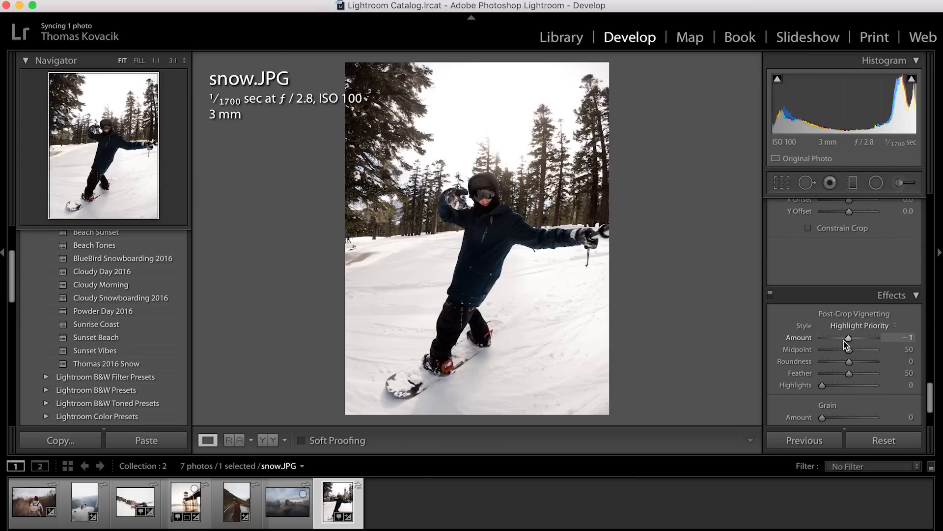